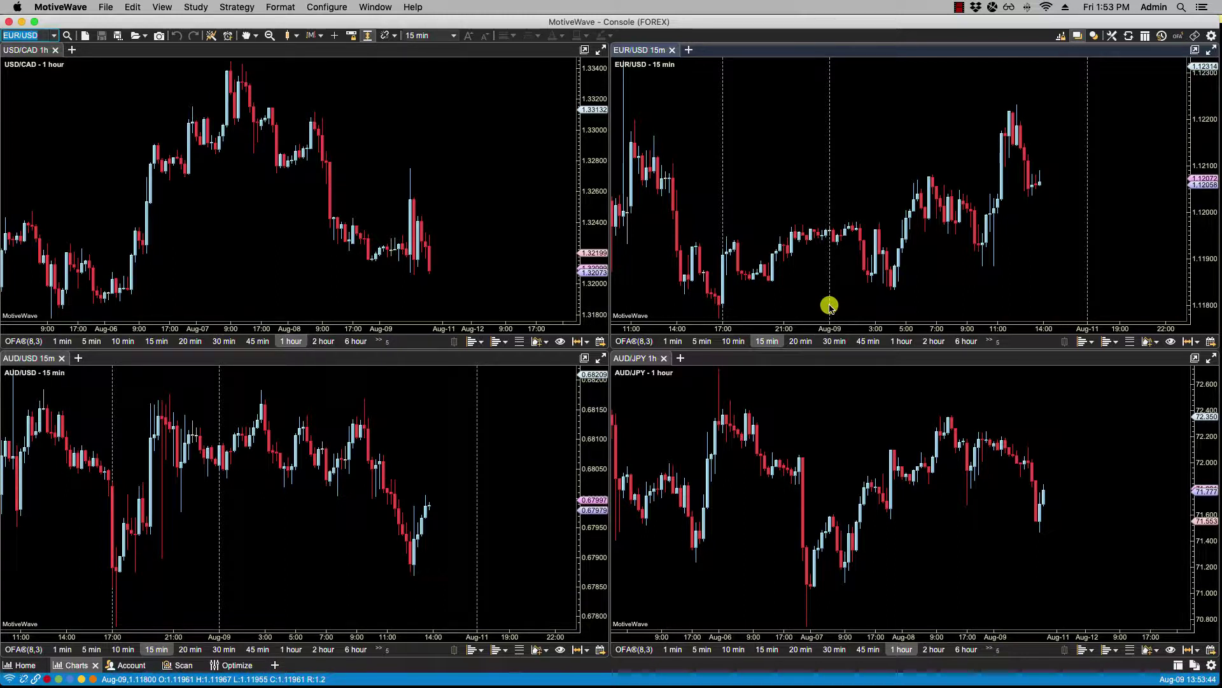
- Check the Red Link type in linking preferences, leave it on Instrument, and close Preferences
left_click(339, 8)
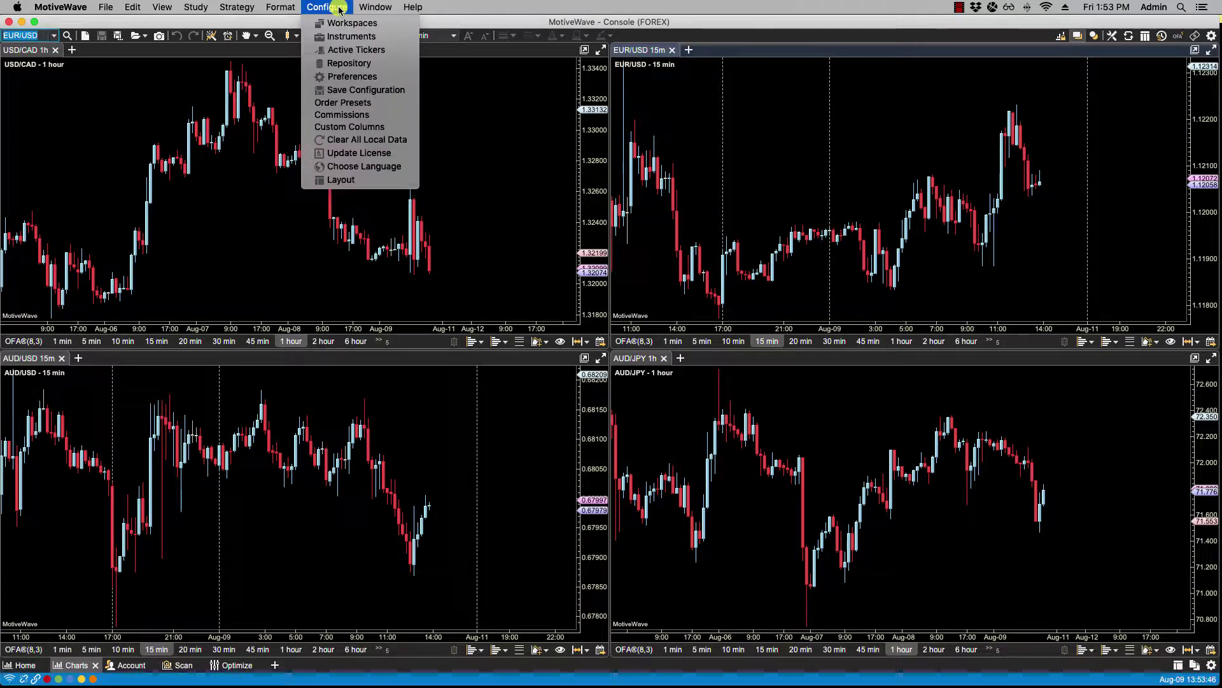
left_click(350, 77)
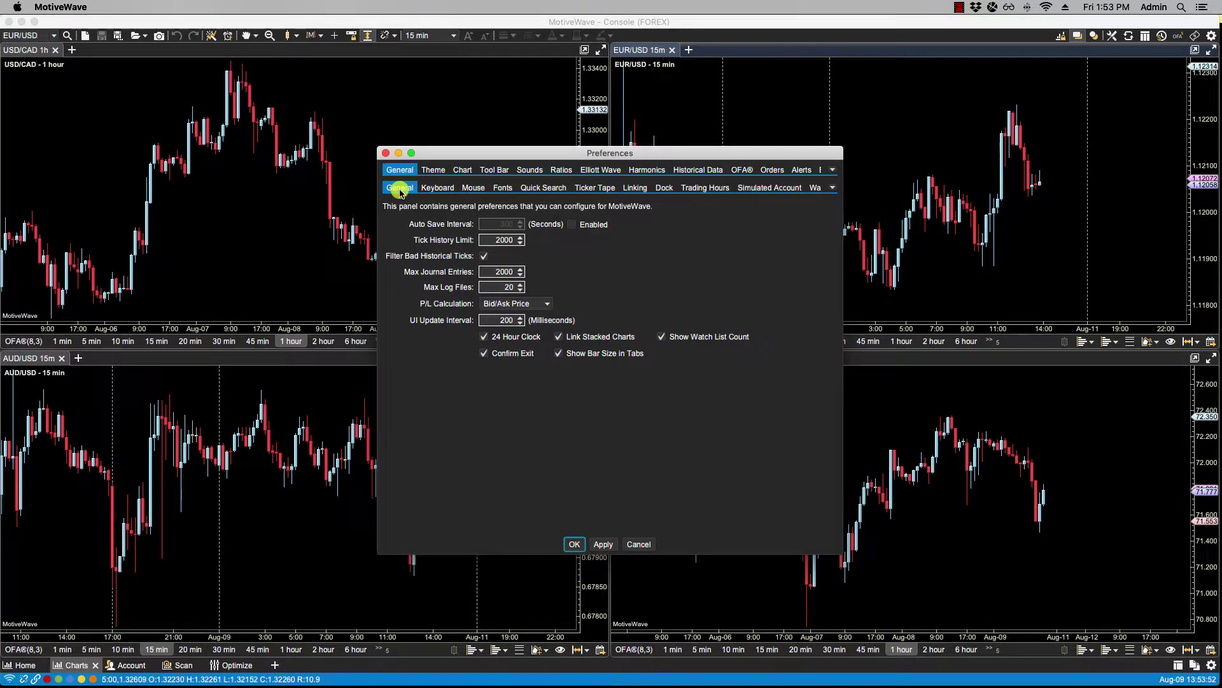
left_click(635, 189)
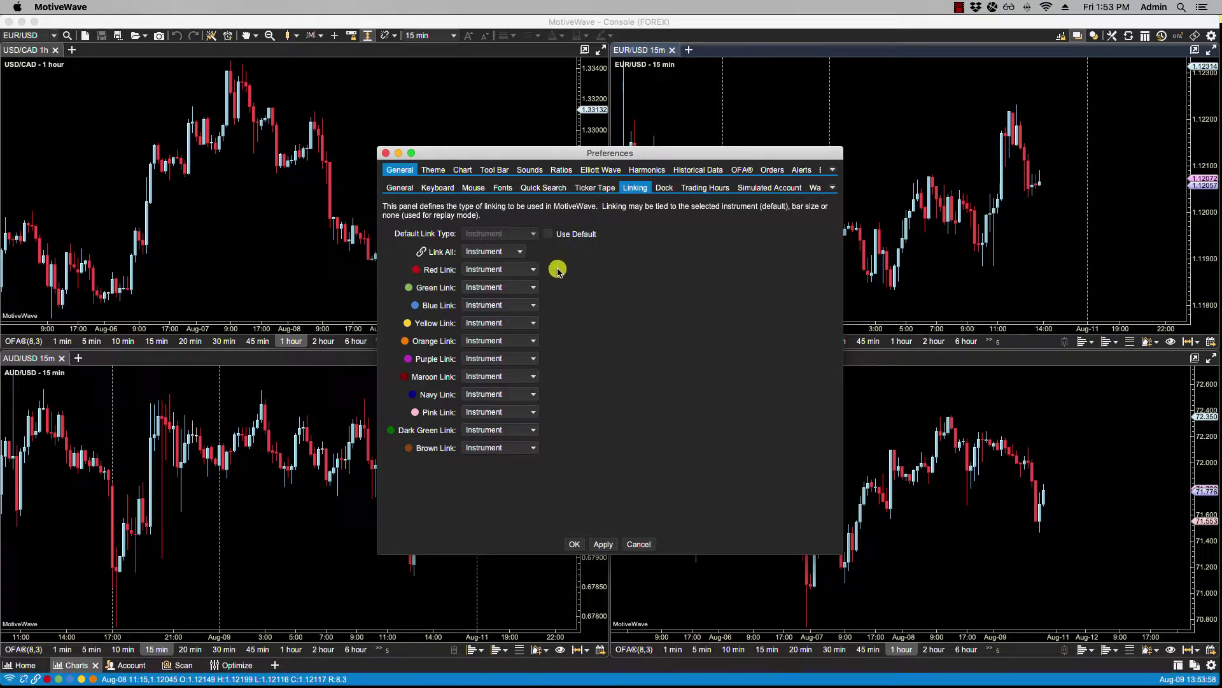
left_click(534, 270)
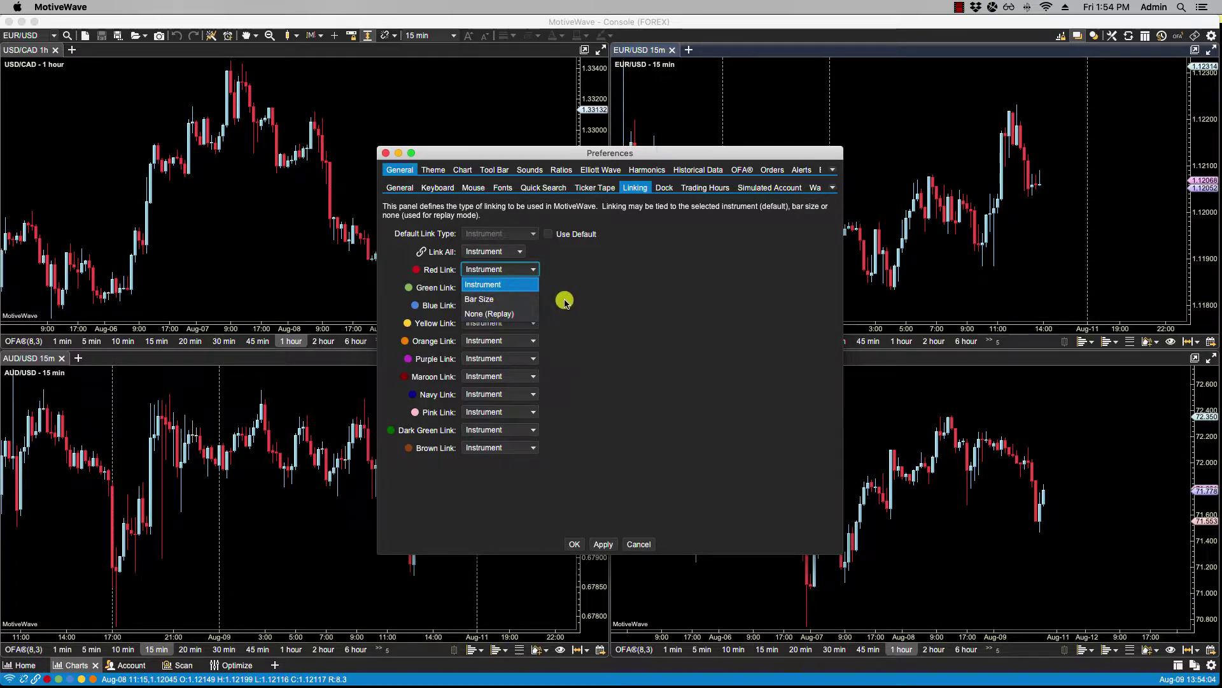
left_click(526, 285)
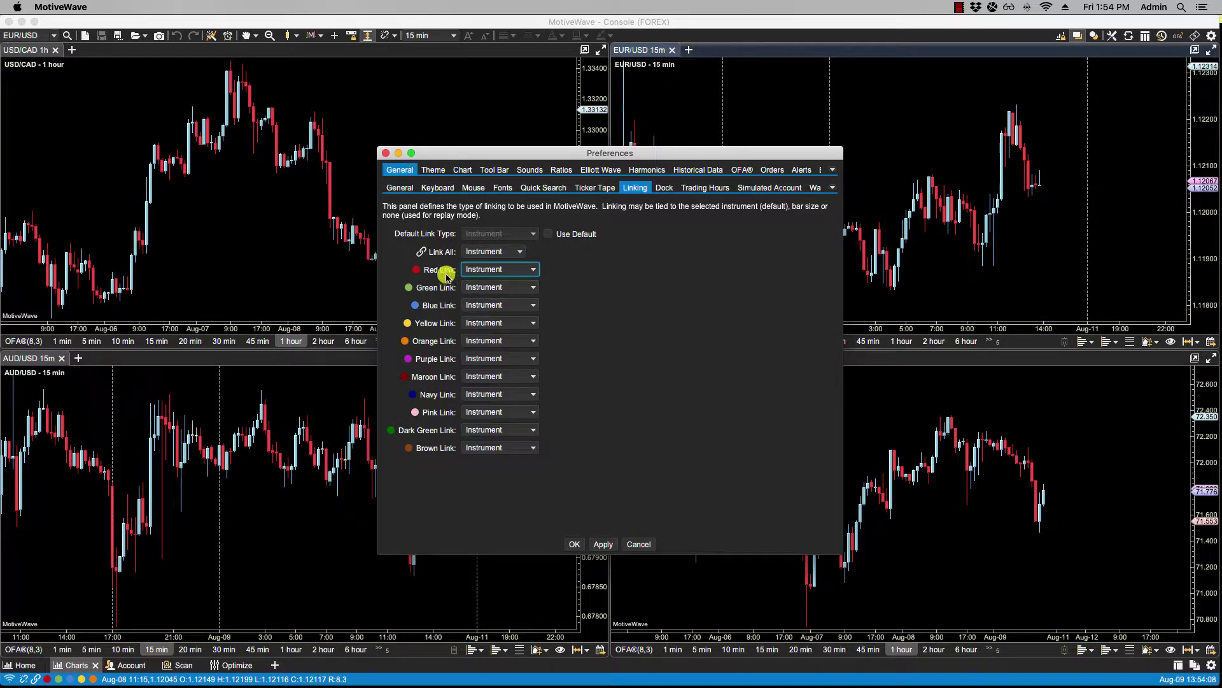
left_click(570, 544)
- Test the red link by activating the USD/CAD and EUR/USD charts in turn
left_click(456, 156)
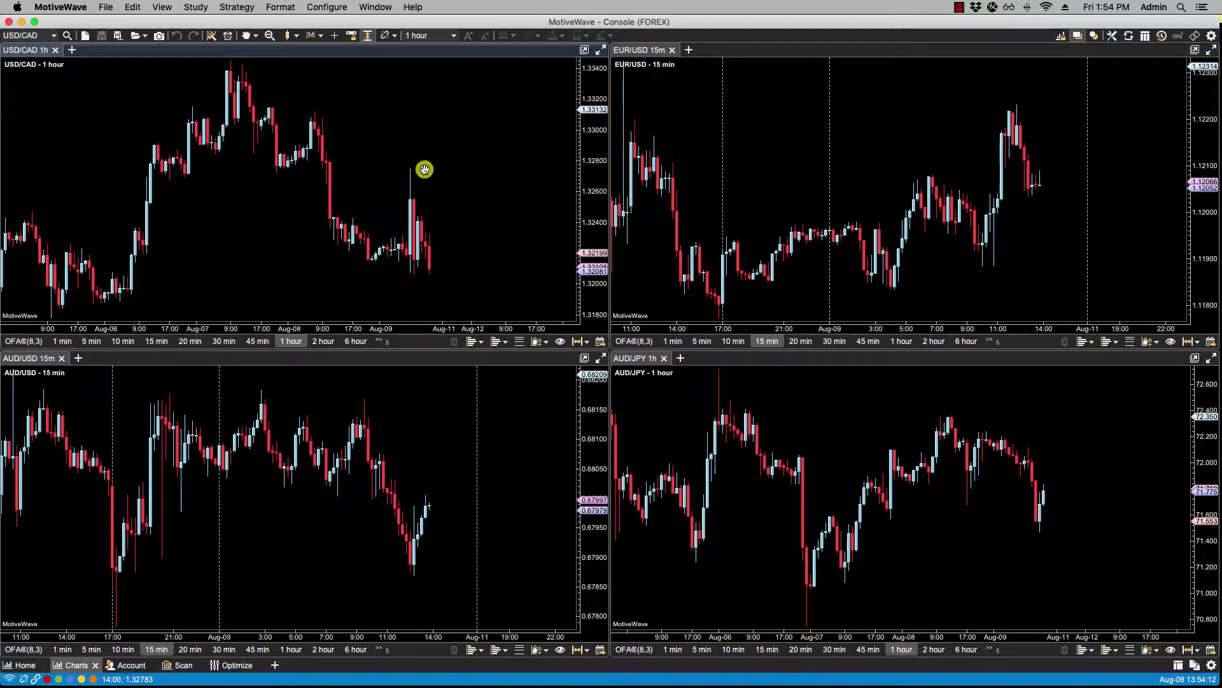
left_click(758, 186)
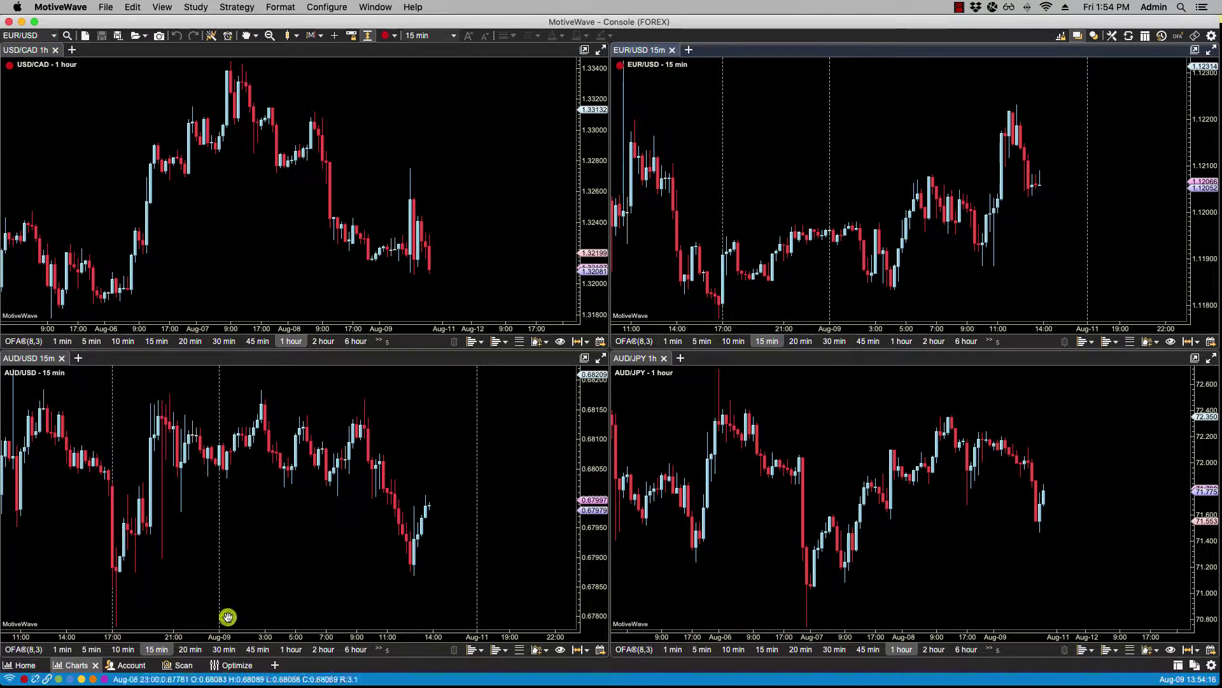
left_click(484, 119)
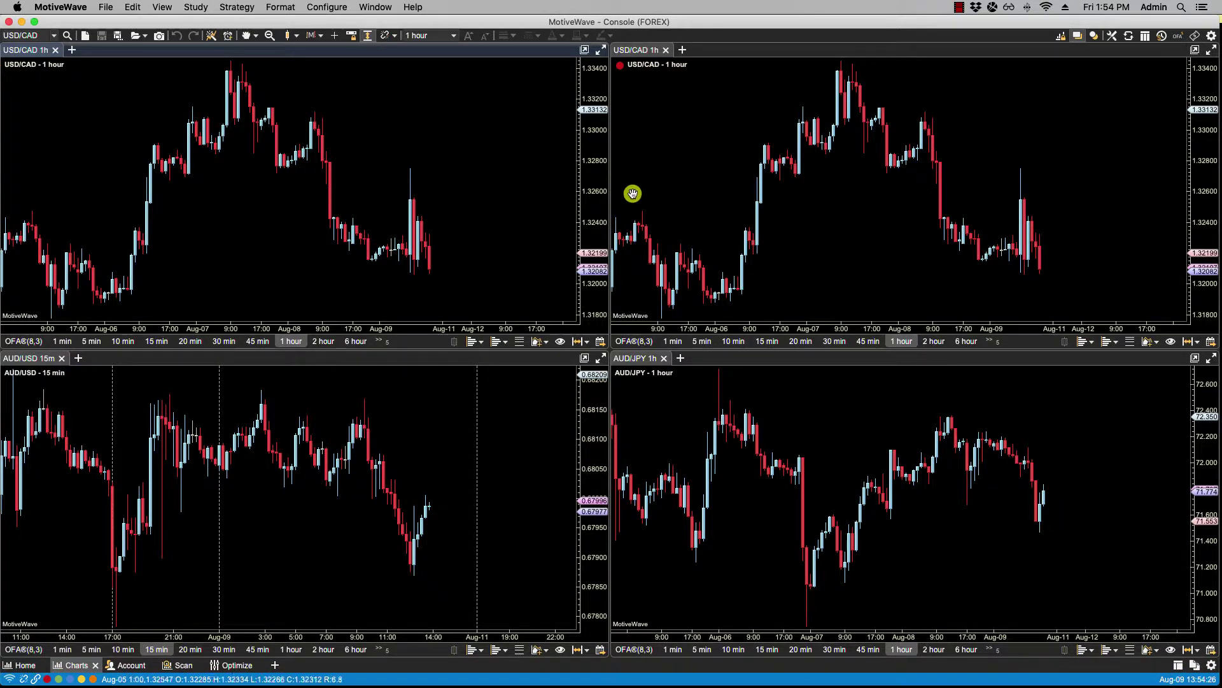
- Remove the top-right chart from the red link and load EUR/USD into it
left_click(677, 163)
left_click(37, 678)
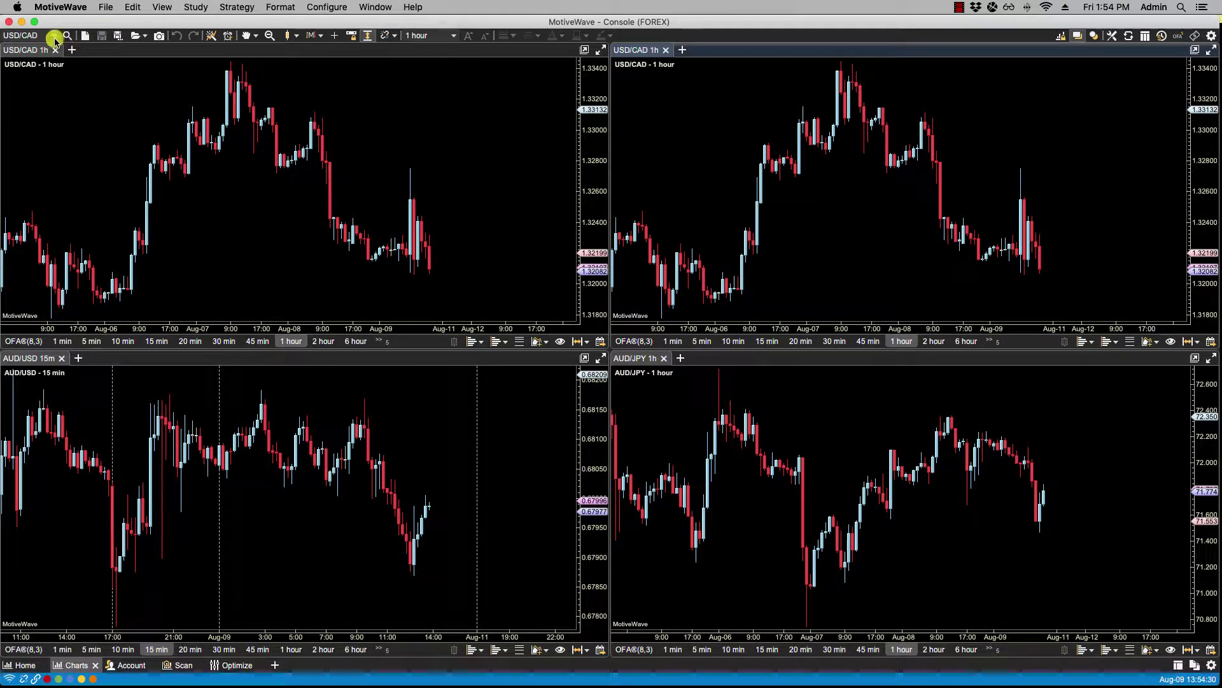
type("EUR/AUD")
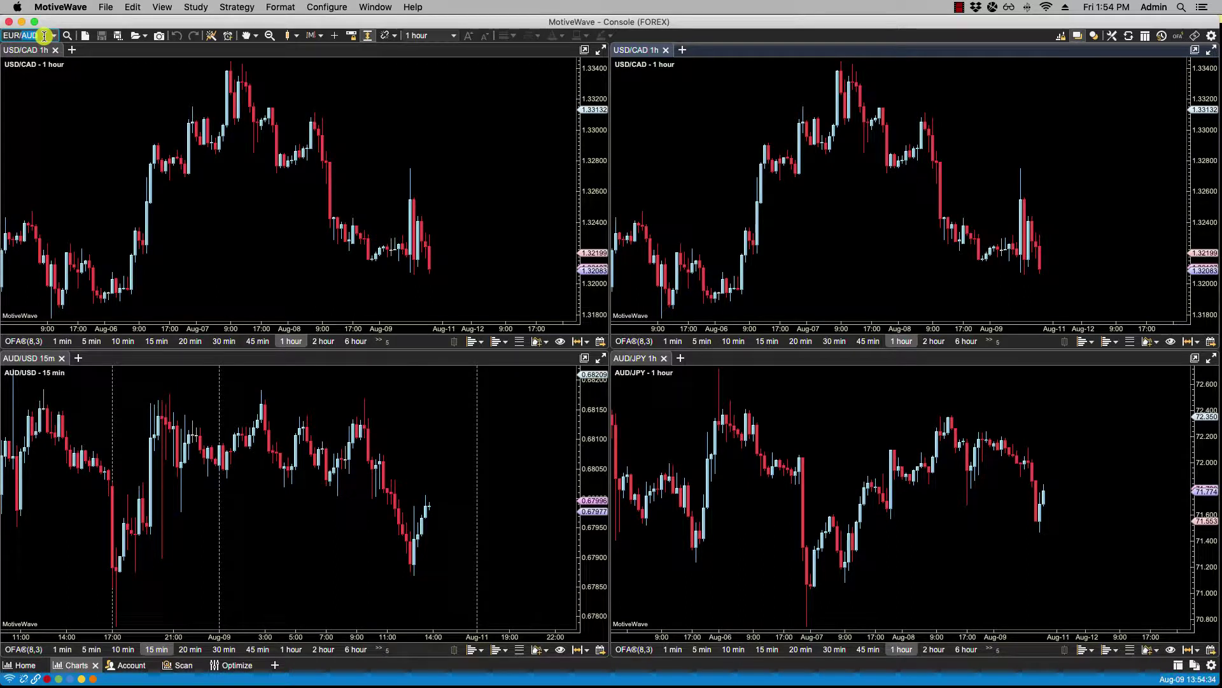
type("/USD")
key("Return")
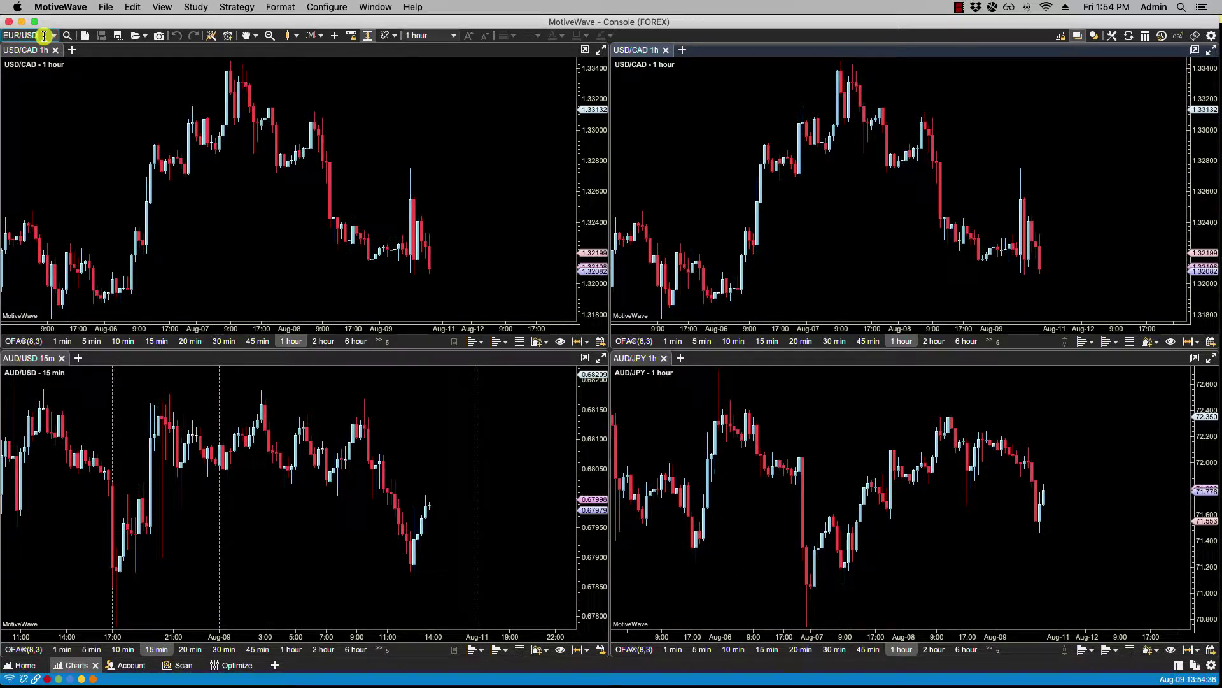
- Change the Red Link type to Bar Size in the linking preferences and confirm
left_click(326, 8)
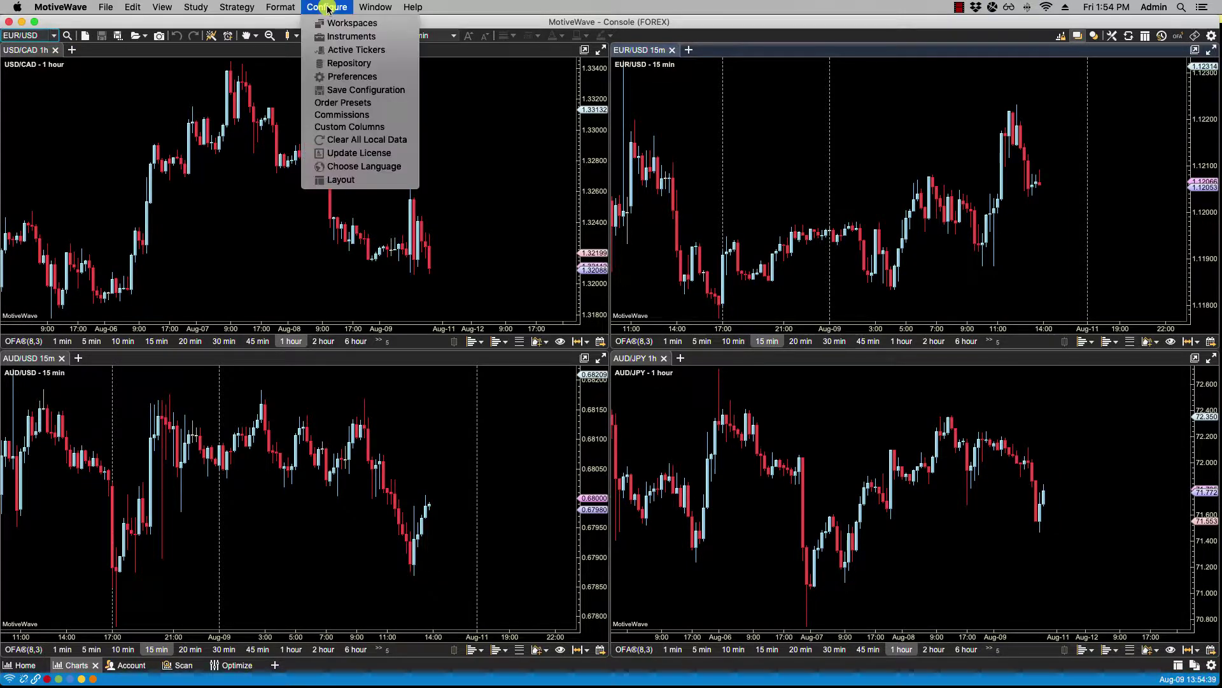
left_click(329, 77)
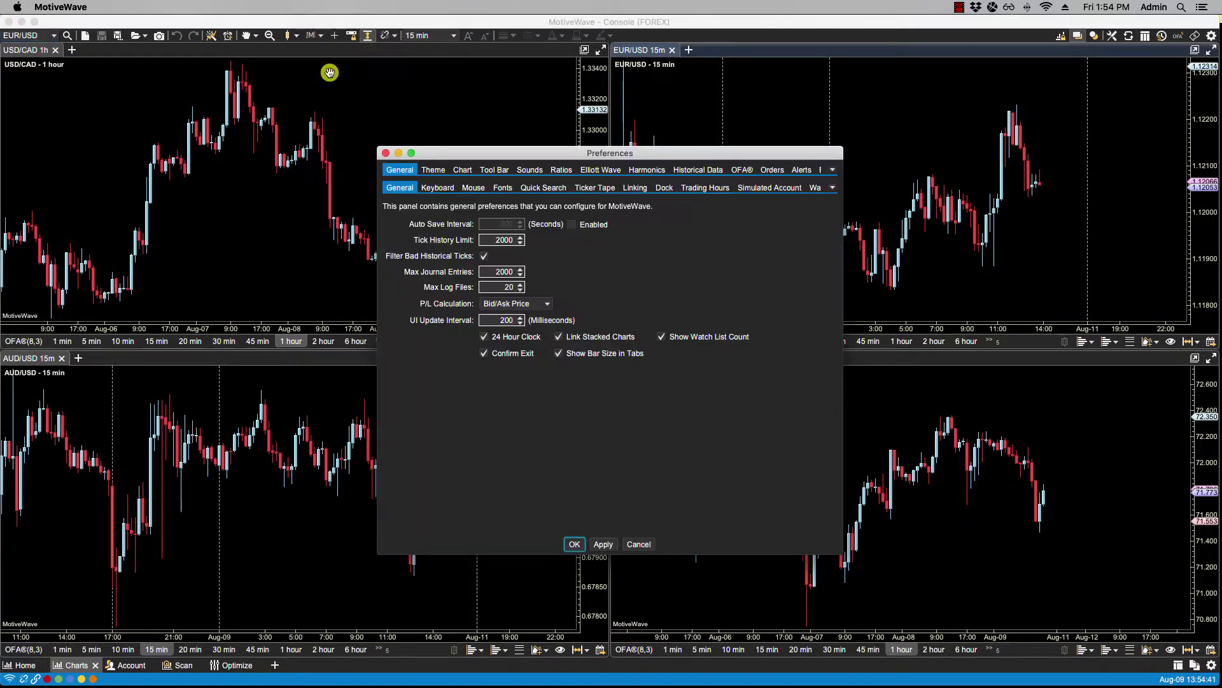
left_click(633, 187)
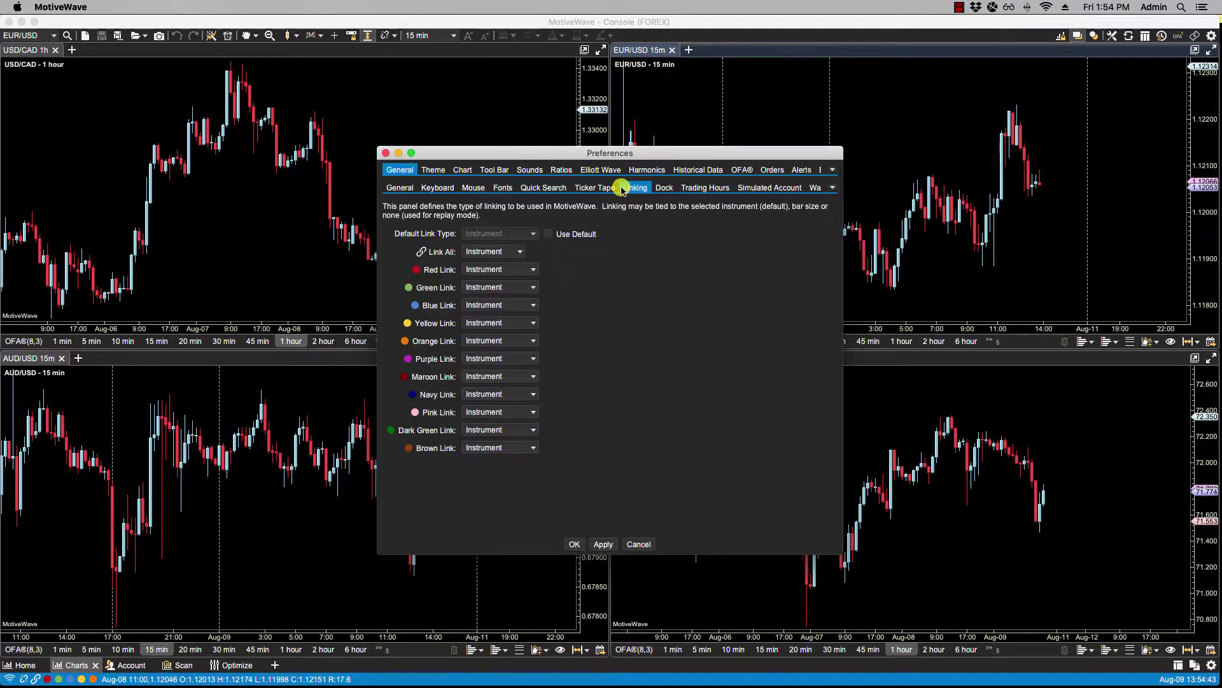
left_click(526, 271)
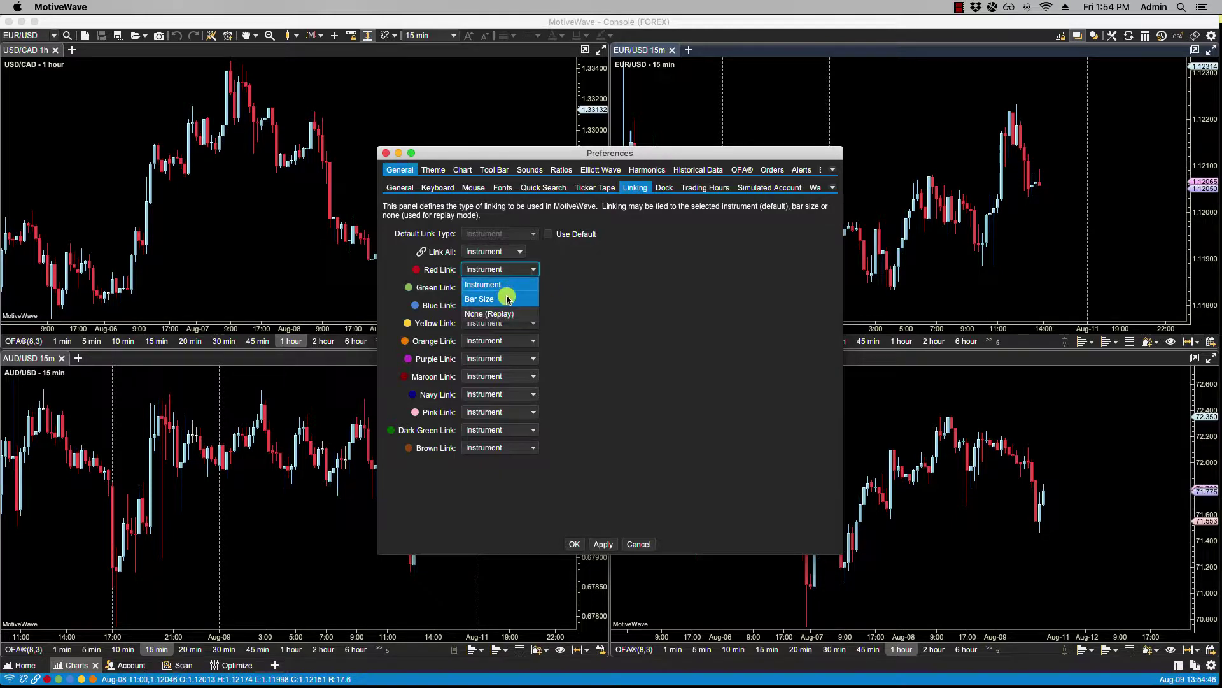
left_click(508, 299)
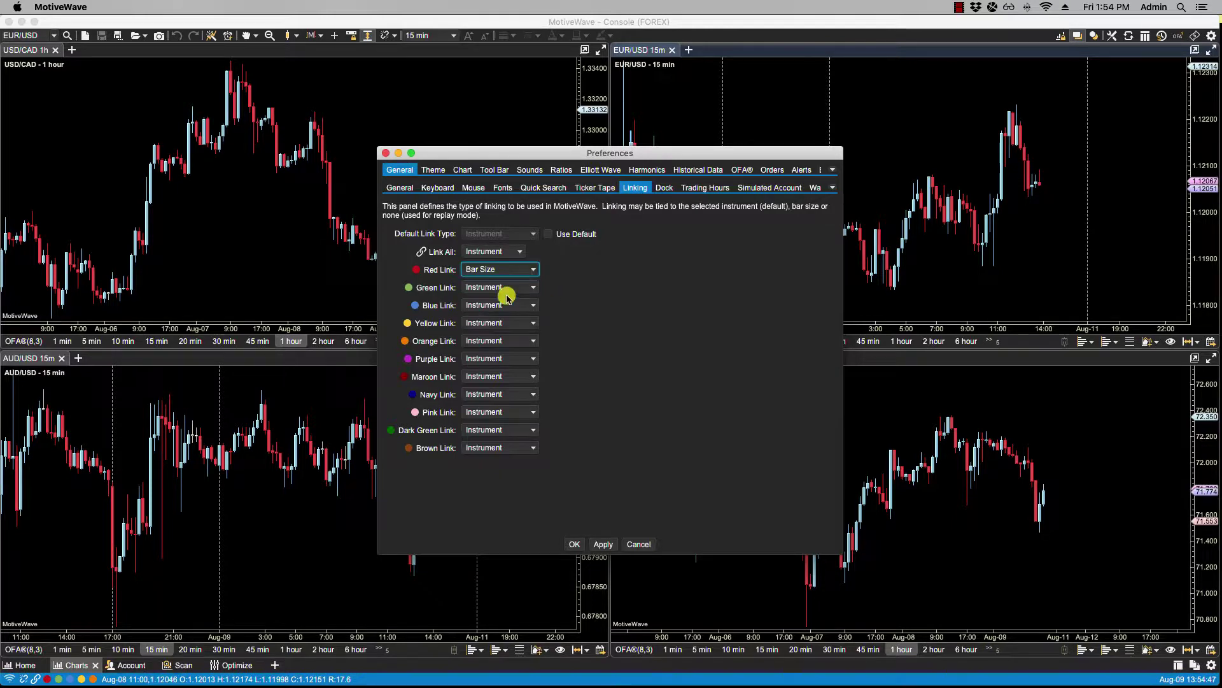
left_click(574, 544)
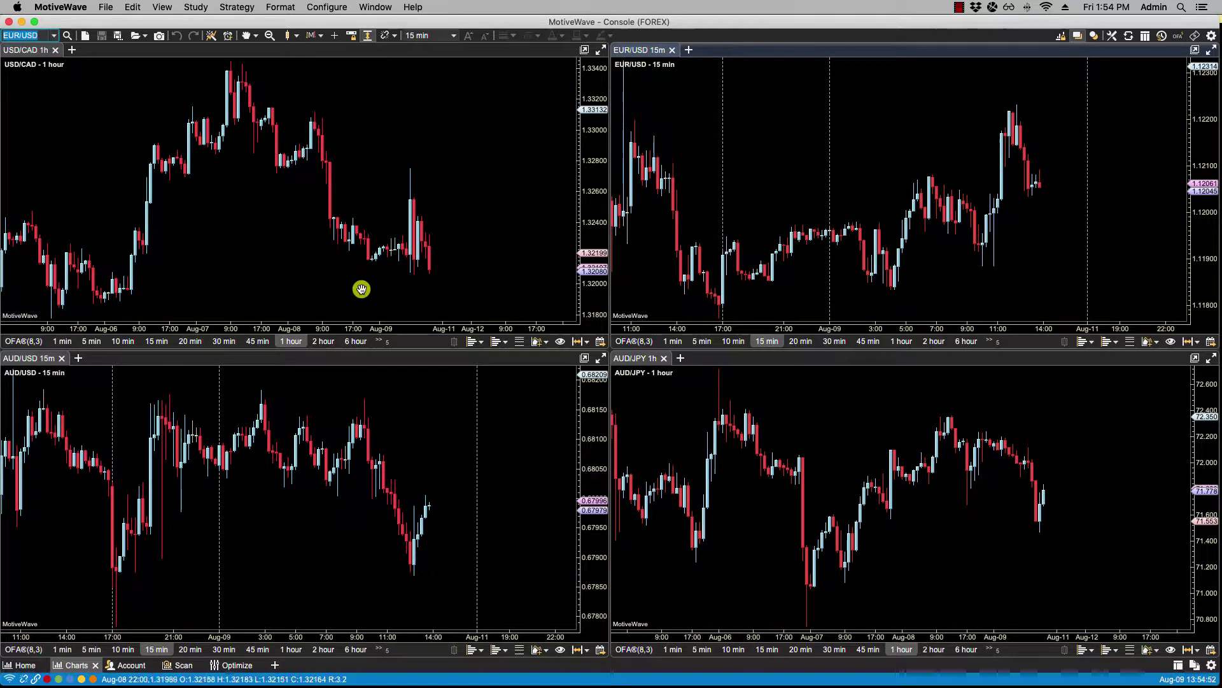
- Switch the active USD/CAD chart to 2-hour bars so the linked EUR/USD chart follows
left_click(545, 184)
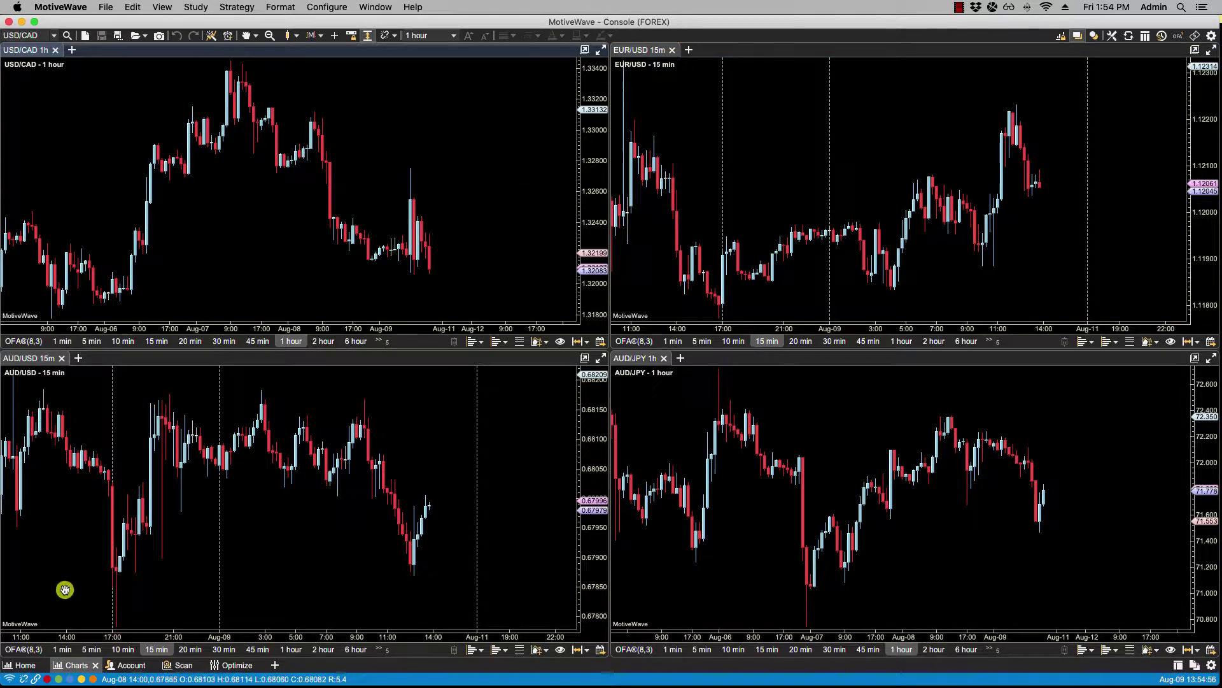
left_click(671, 212)
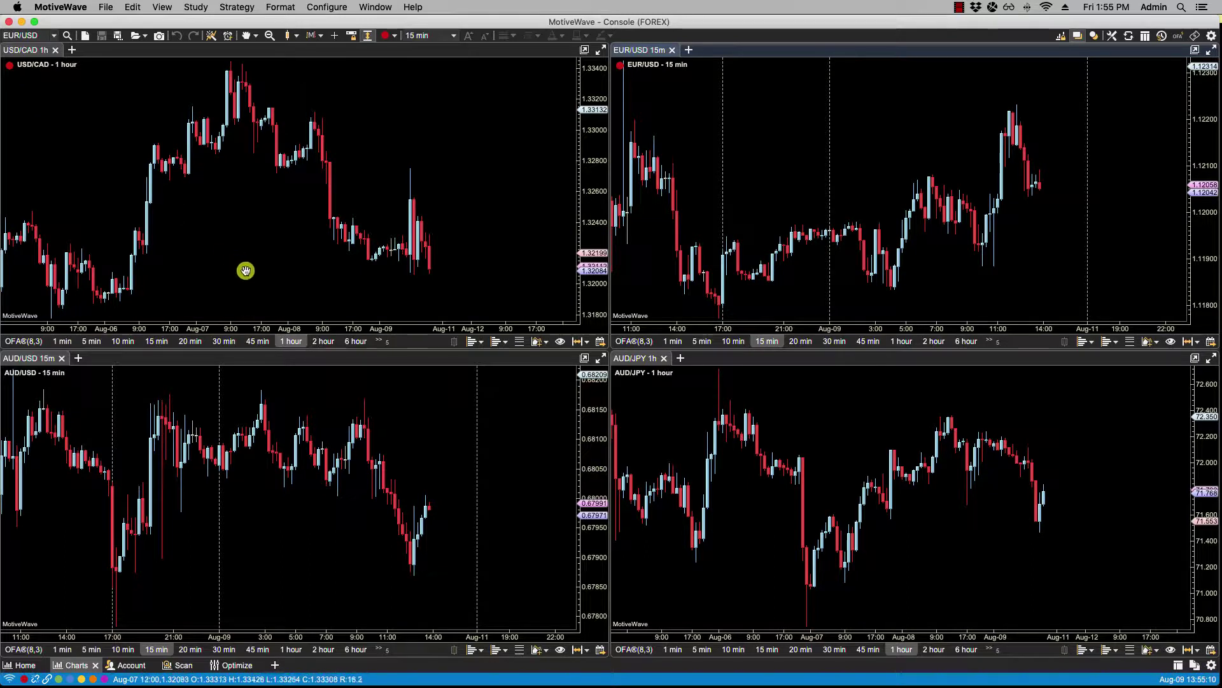
left_click(323, 340)
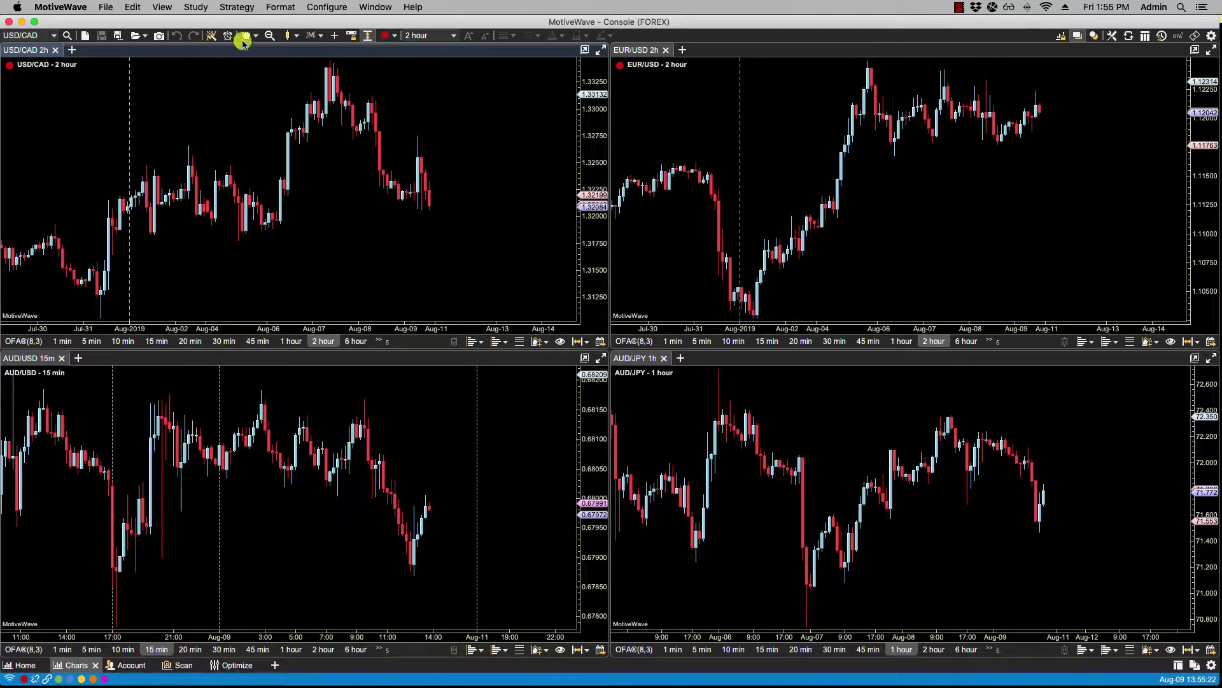
- Choose None (Replay) as the Red Link type in the linking preferences
left_click(324, 8)
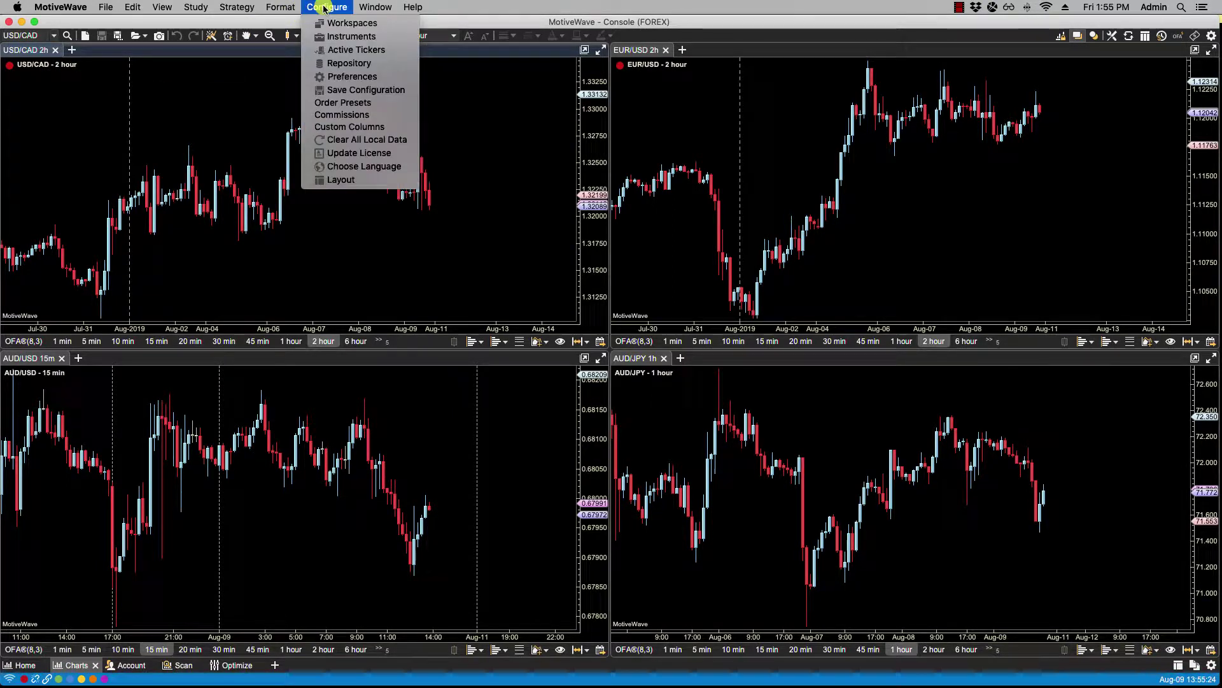
left_click(357, 77)
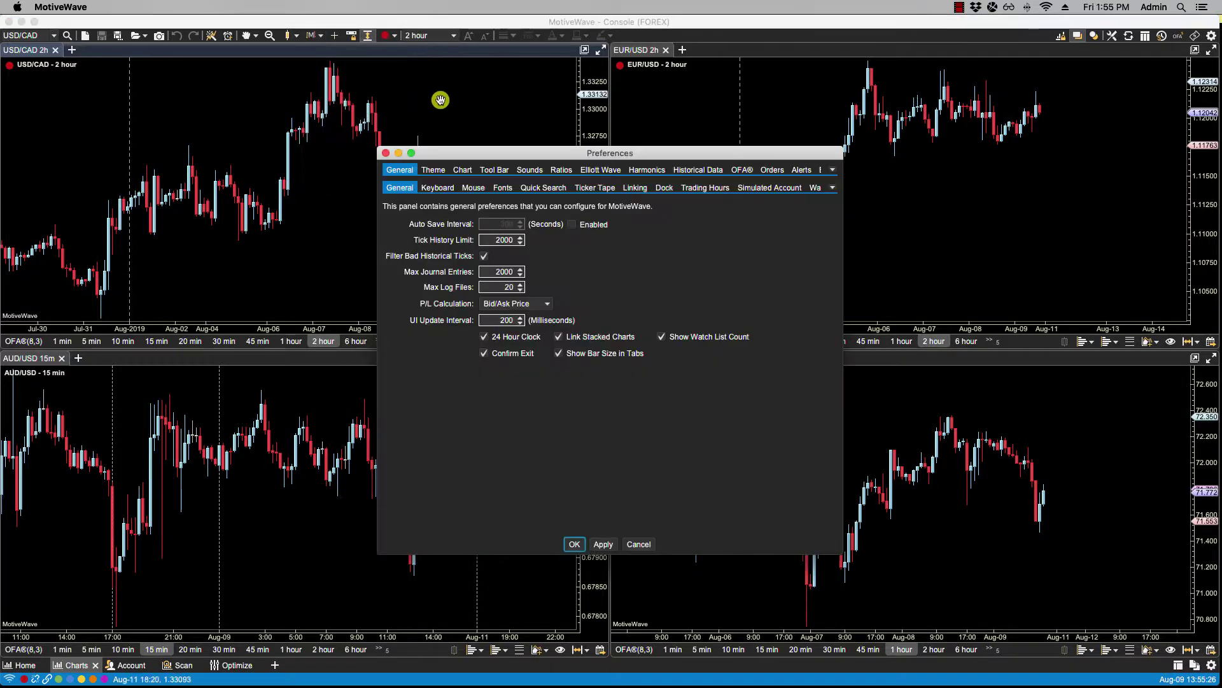
left_click(632, 189)
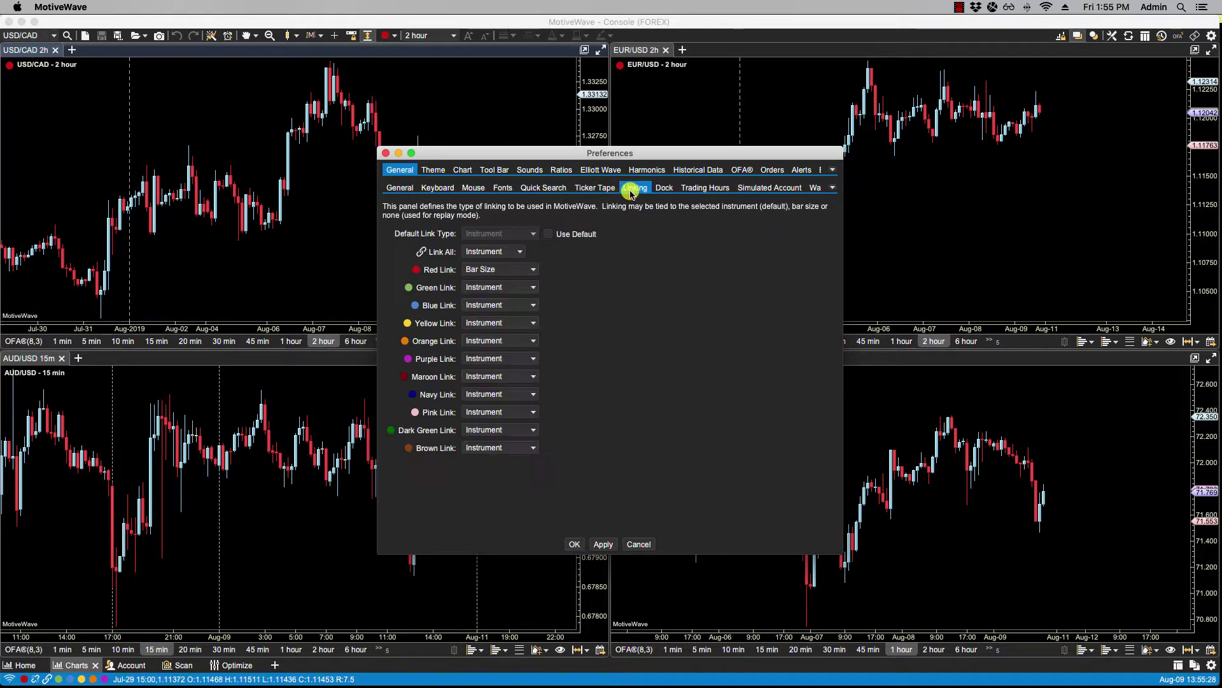
left_click(518, 269)
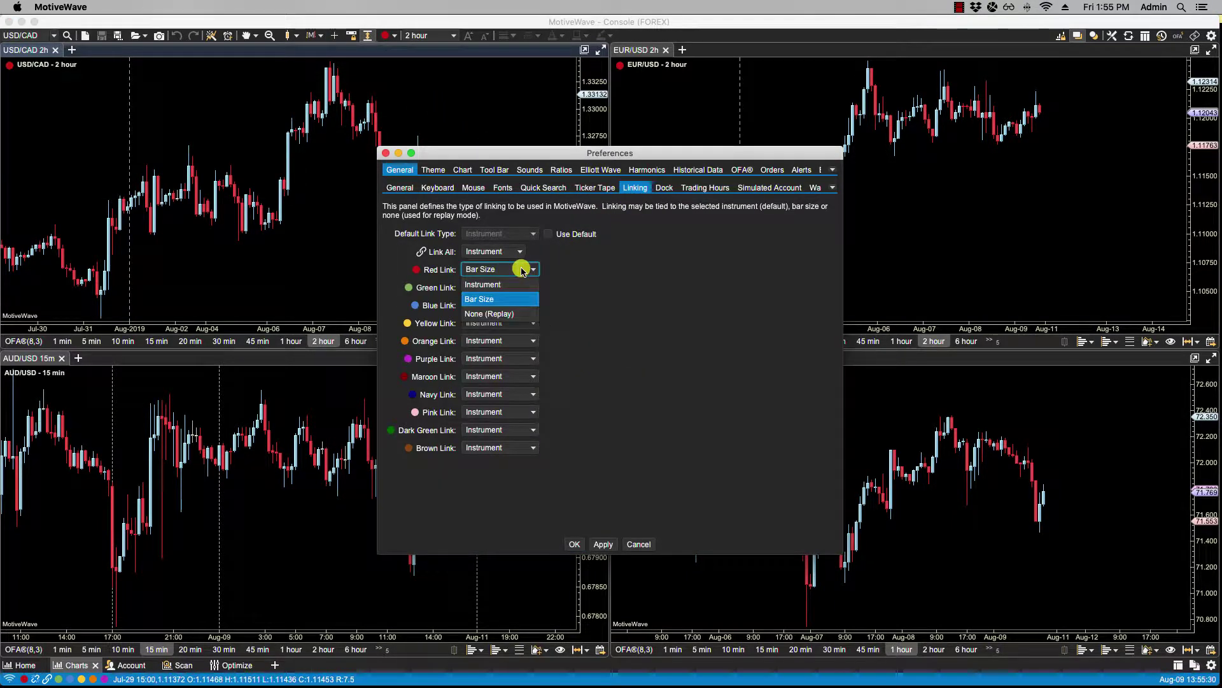
left_click(497, 315)
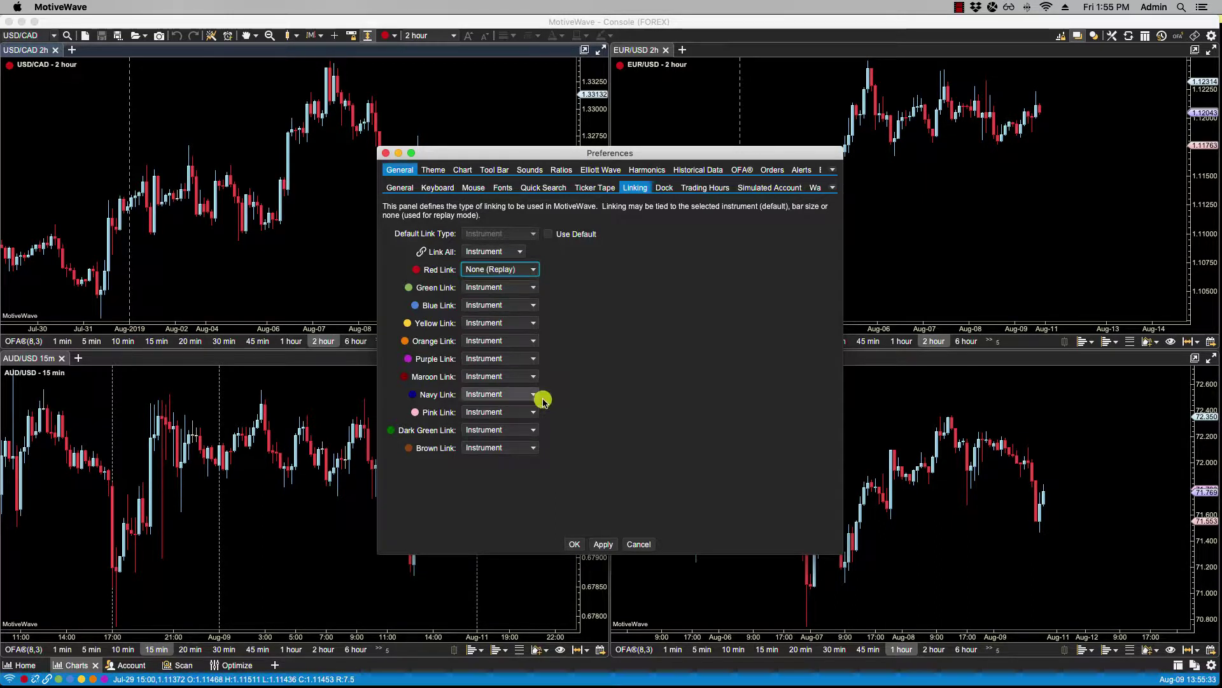
- Save Red Link as None (Replay) and set the USD/CAD chart to 1-hour bars
left_click(577, 544)
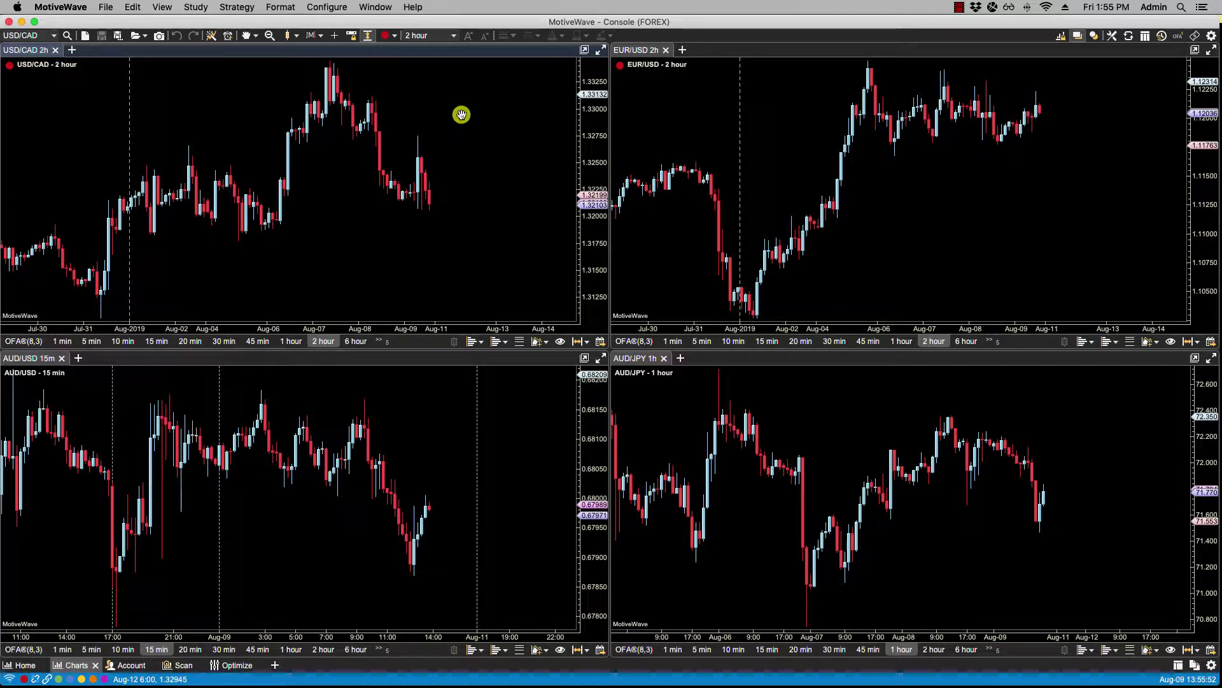
left_click(735, 125)
left_click(503, 115)
left_click(728, 115)
left_click(133, 92)
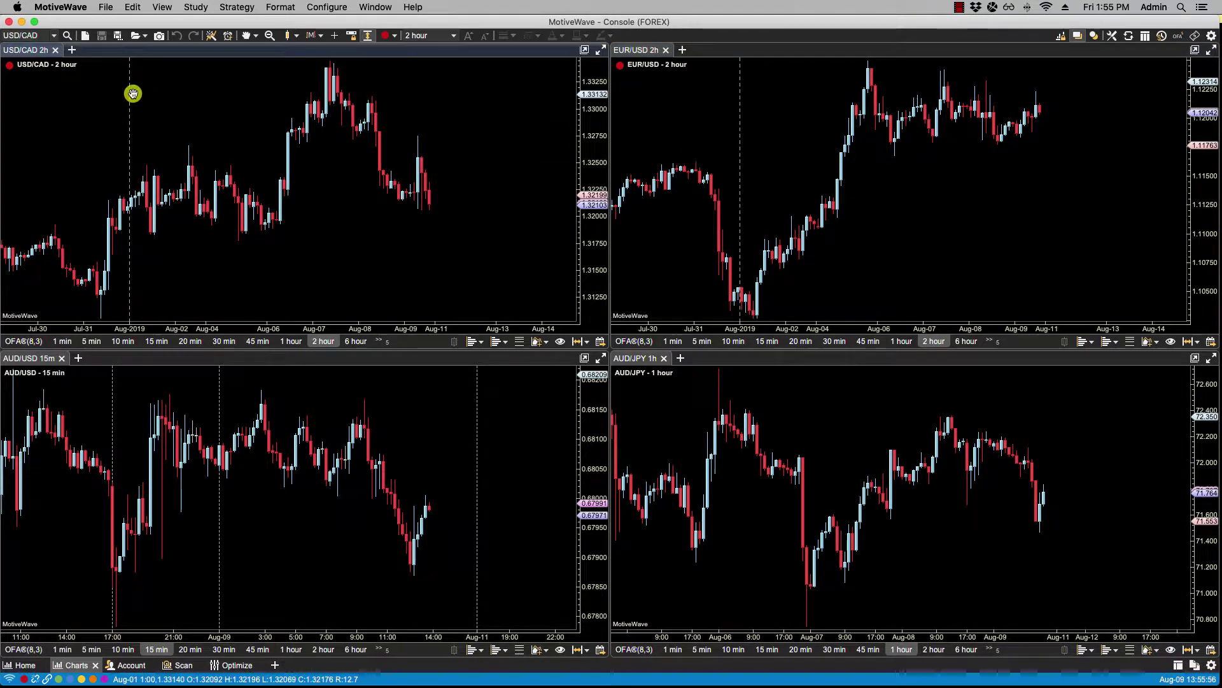
left_click(291, 341)
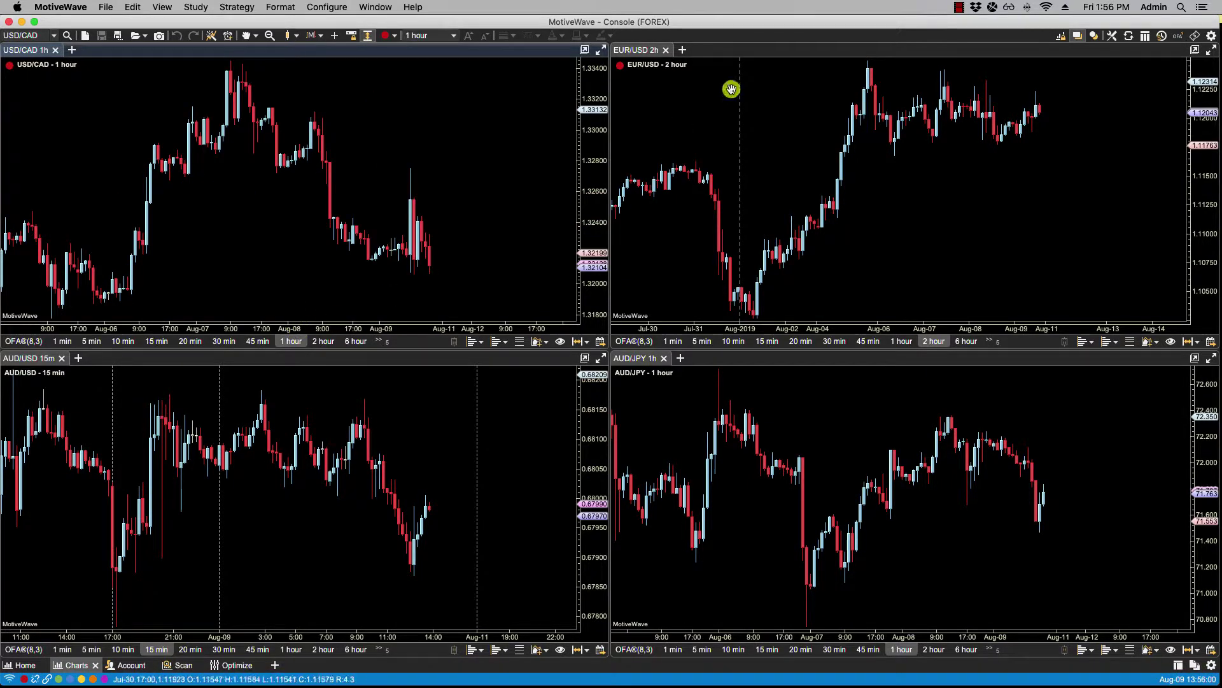
- Switch the EUR/USD chart back to 15-minute bars
left_click(677, 77)
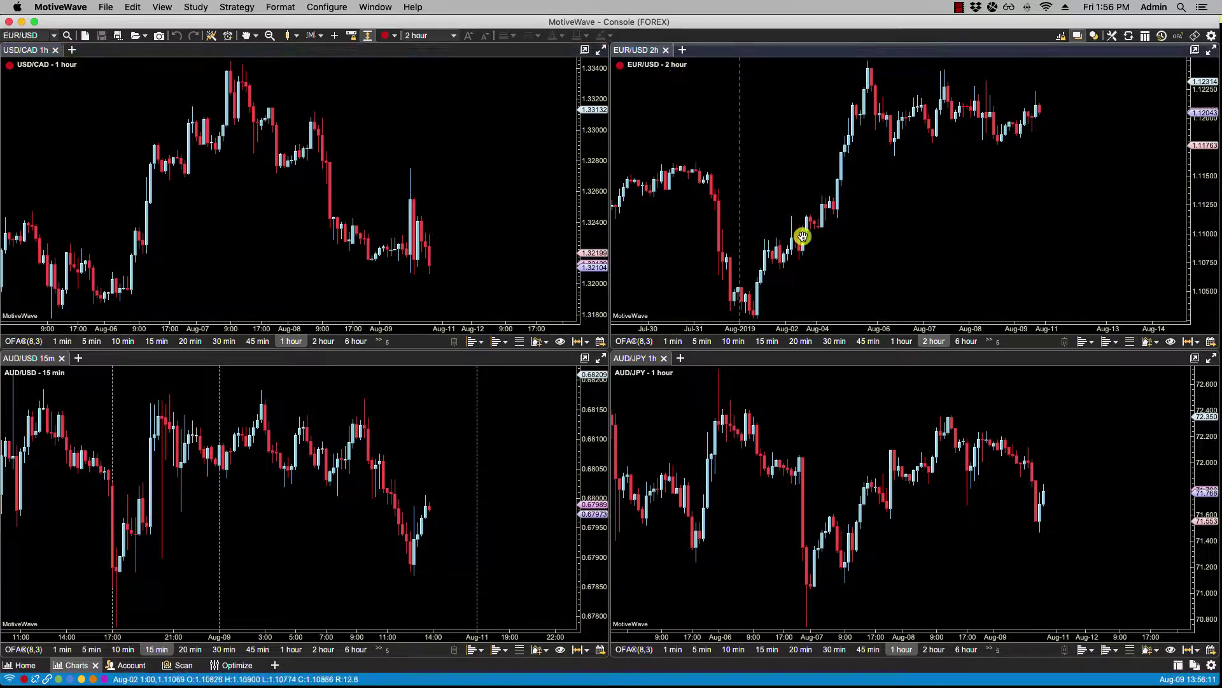
left_click(766, 341)
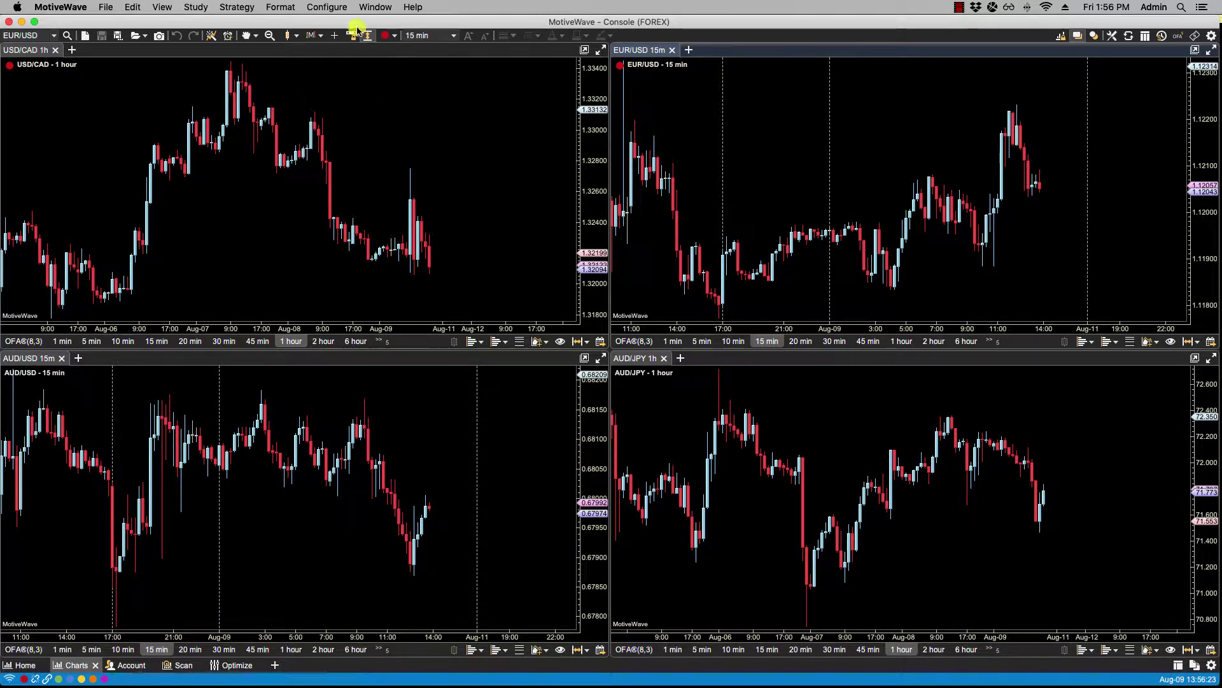
left_click(326, 7)
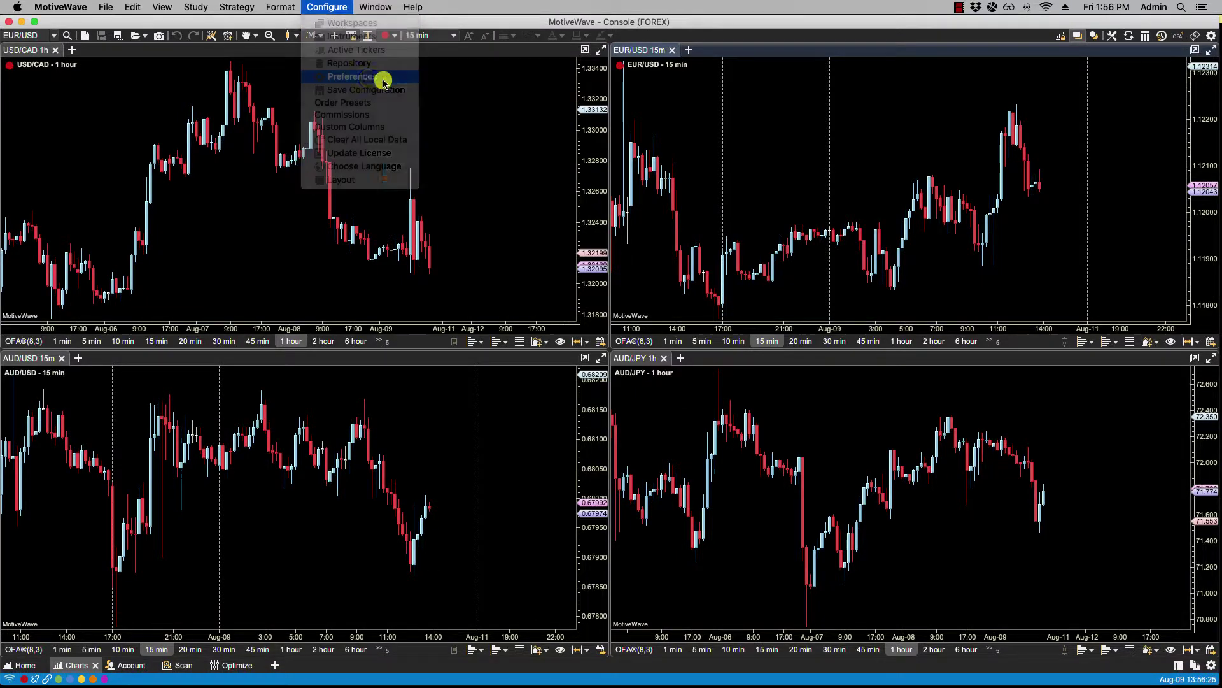
left_click(381, 77)
left_click(634, 188)
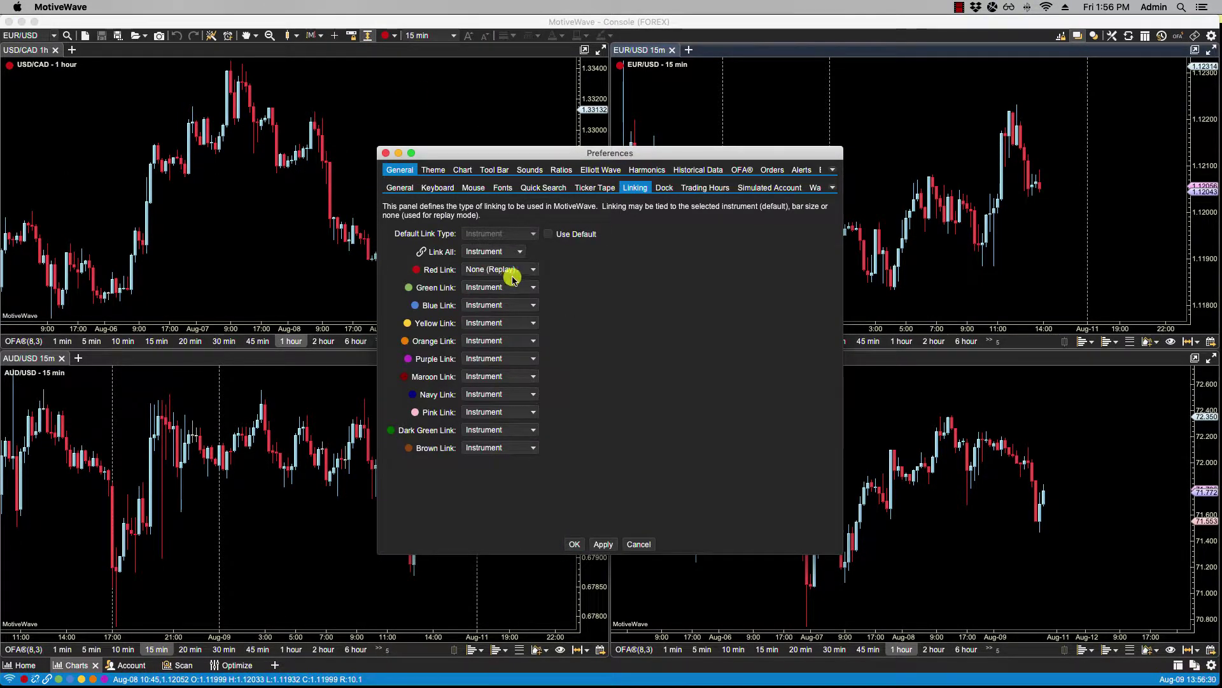
left_click(575, 544)
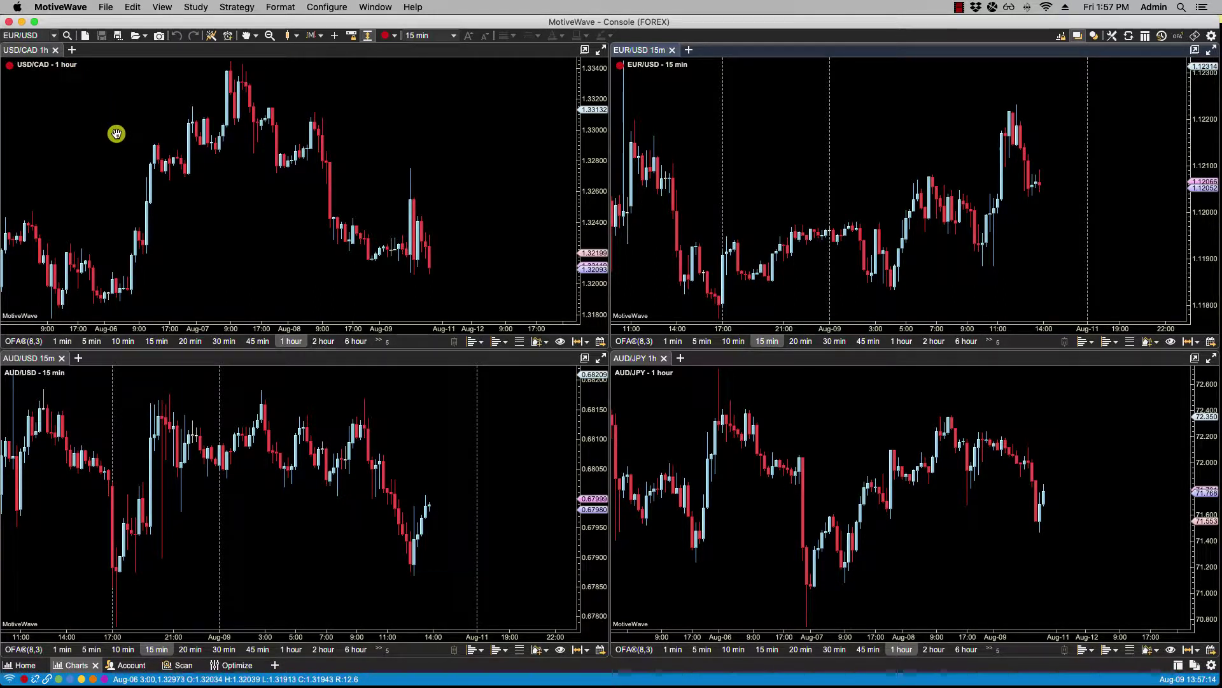
left_click(90, 132)
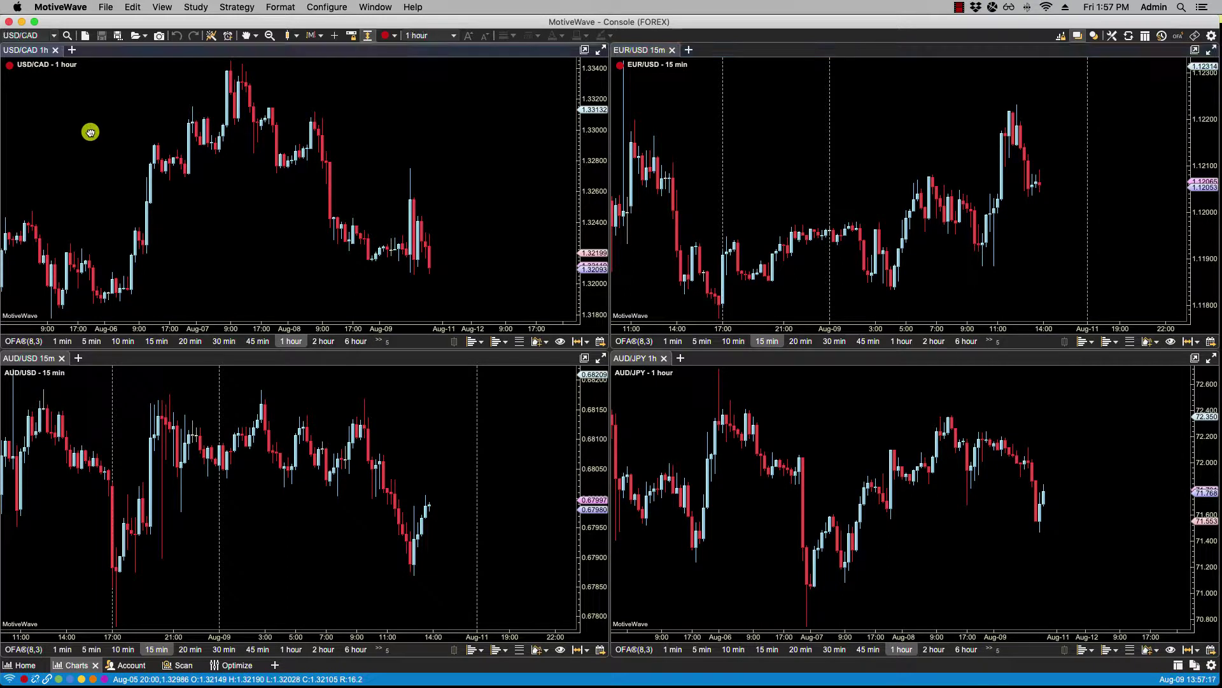
left_click(729, 141)
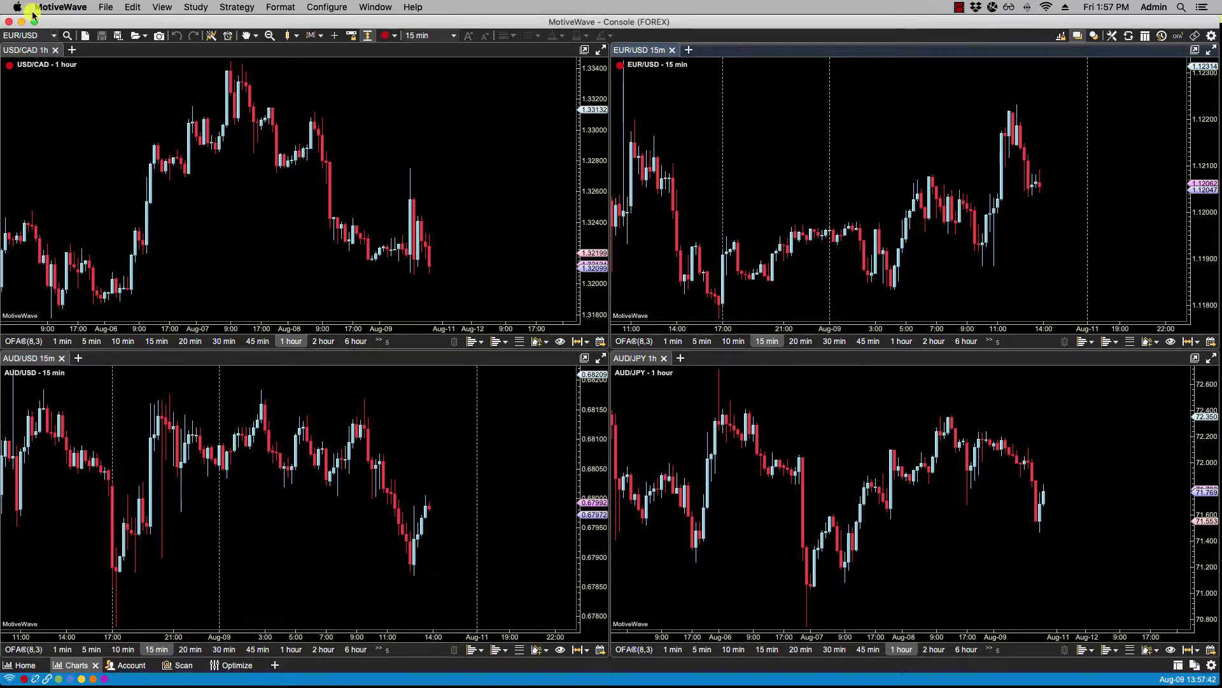
- Turn on Replay Mode from the View menu and open the Replay Settings dialog
left_click(162, 7)
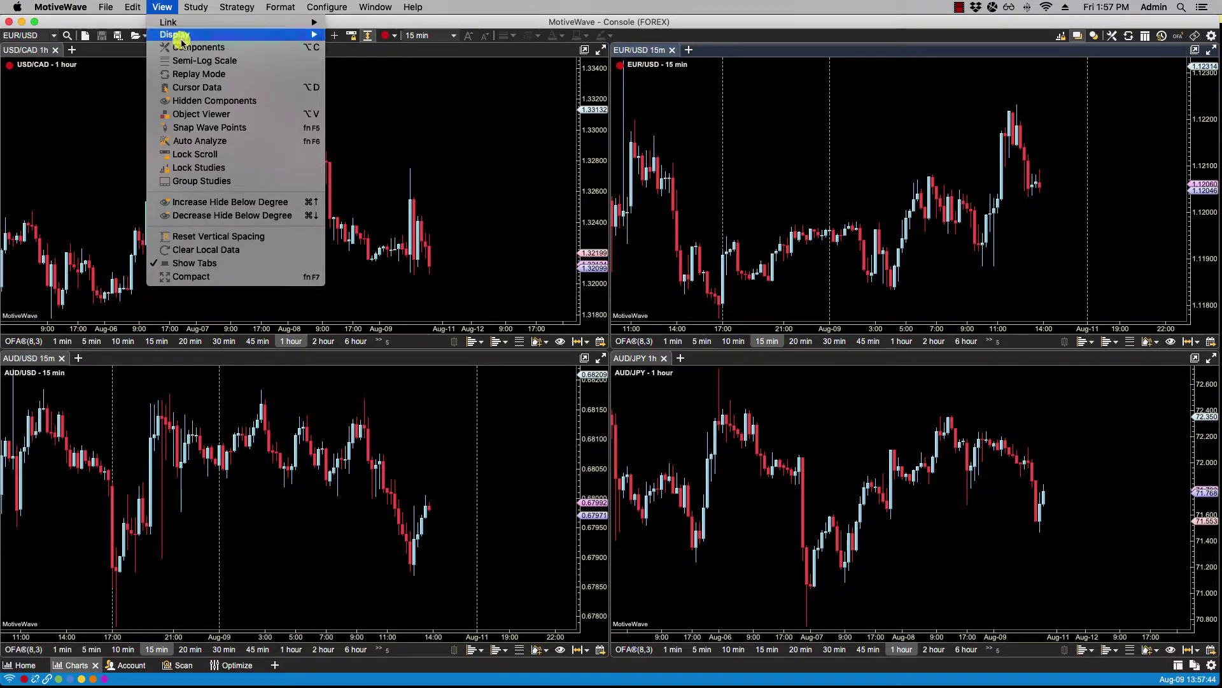
left_click(197, 74)
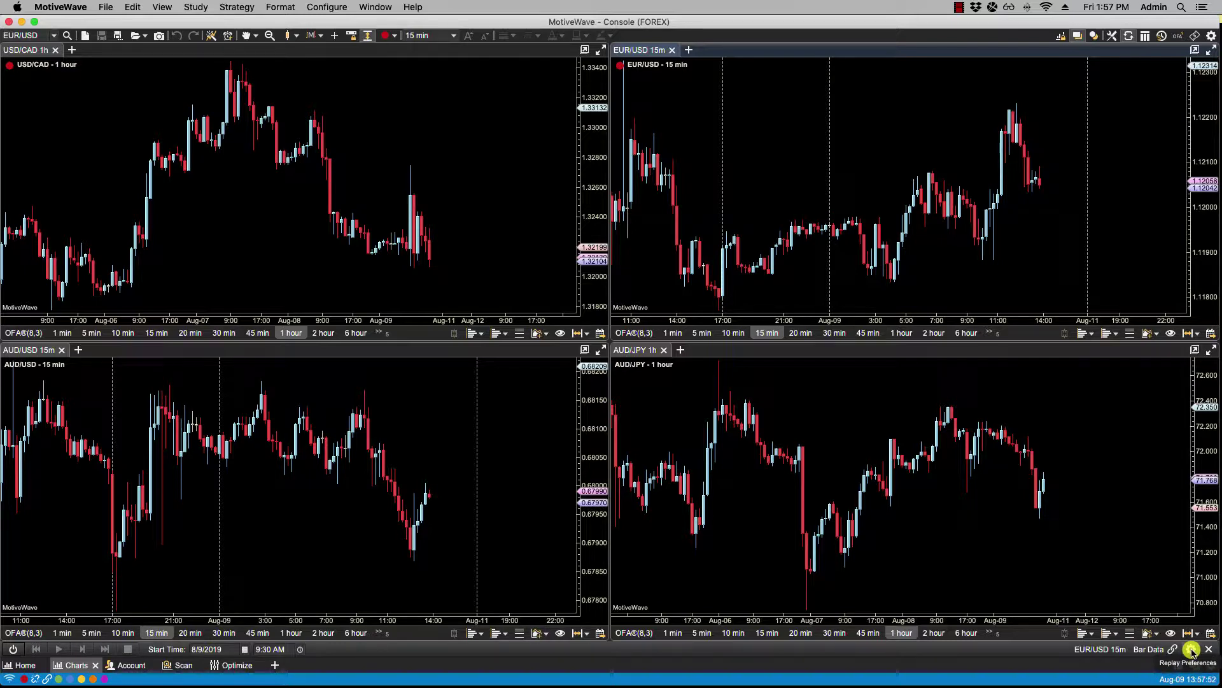
left_click(1191, 650)
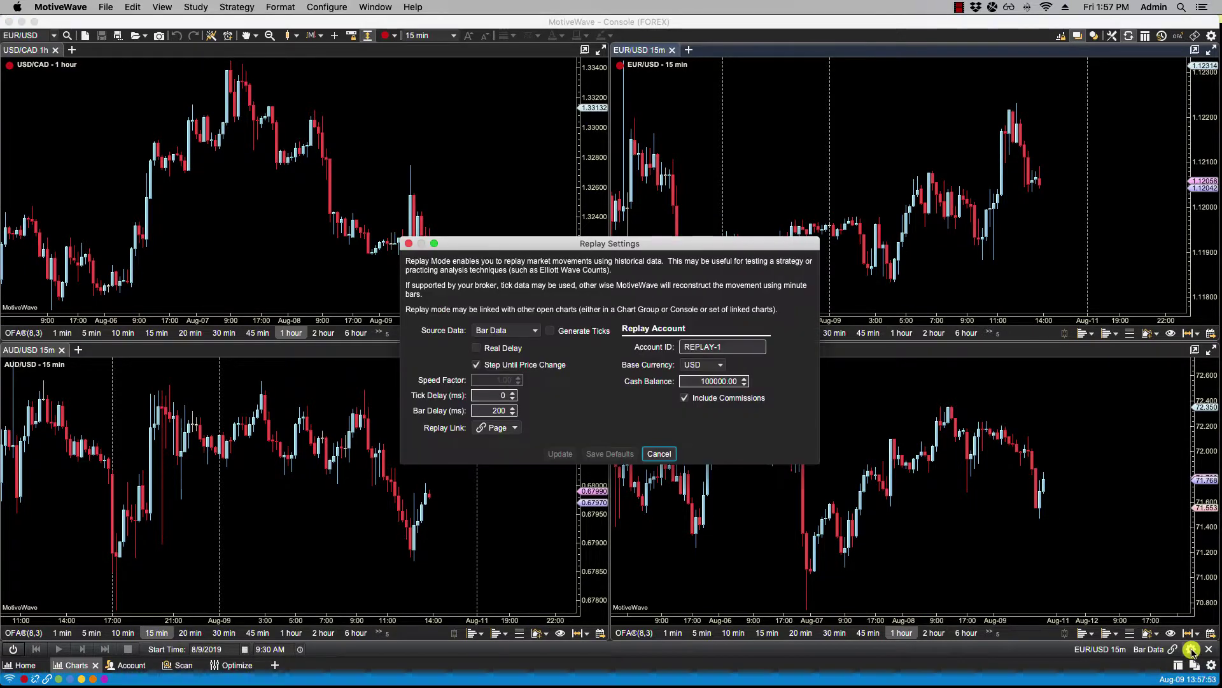
- Set Replay Link to Red Link, apply it, then start and stop a replay
left_click(489, 428)
left_click(489, 453)
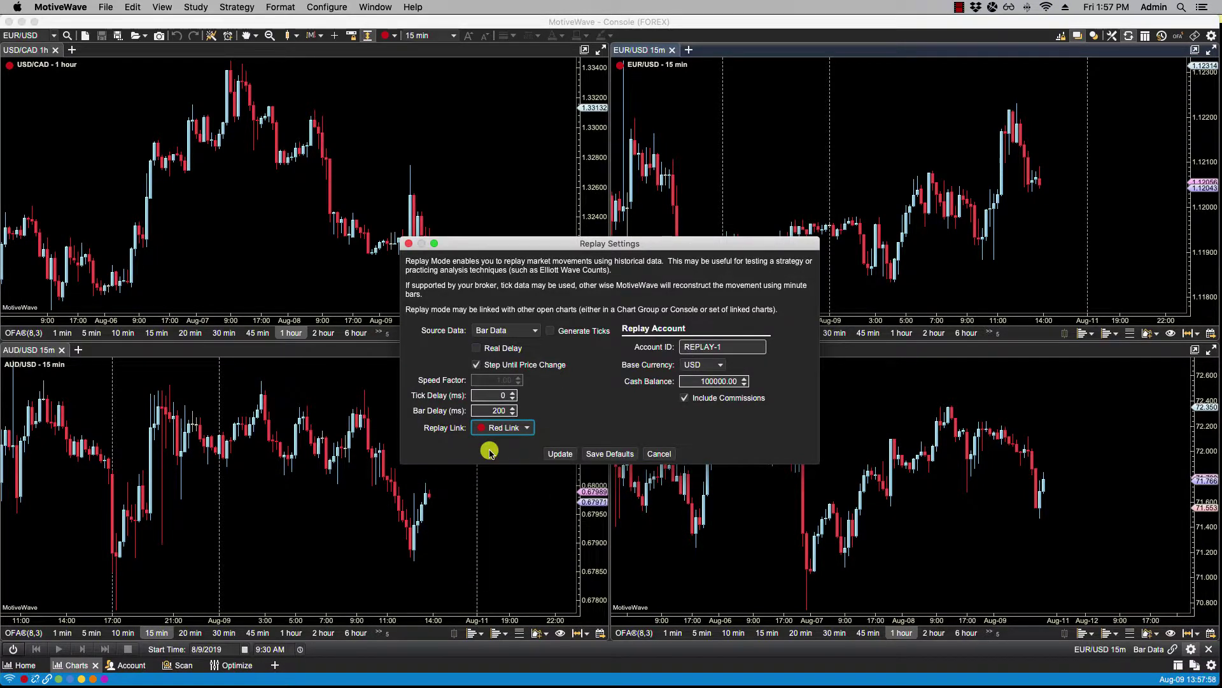
left_click(555, 454)
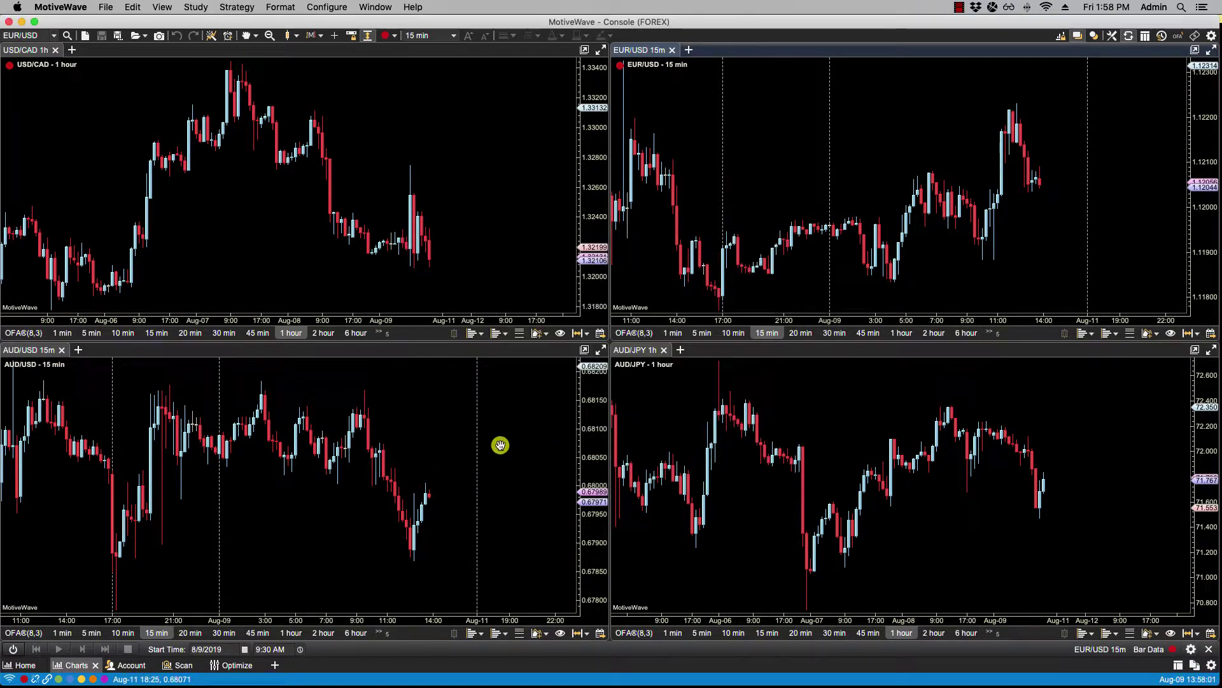
left_click(14, 648)
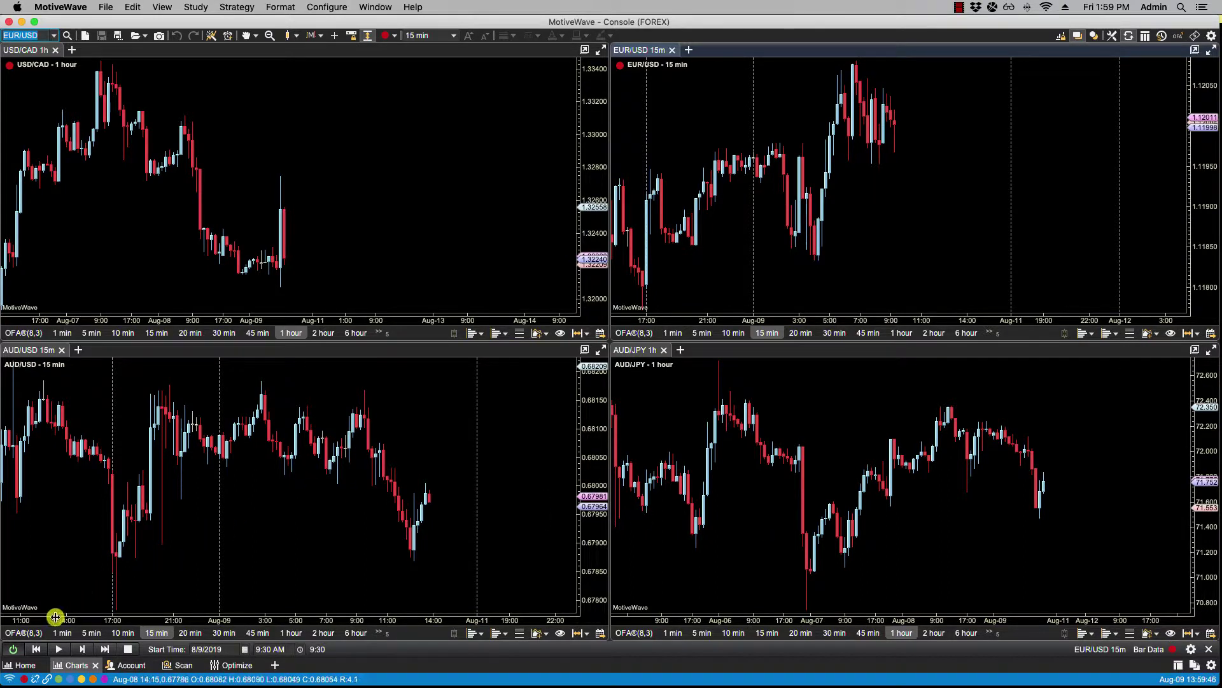
left_click(14, 648)
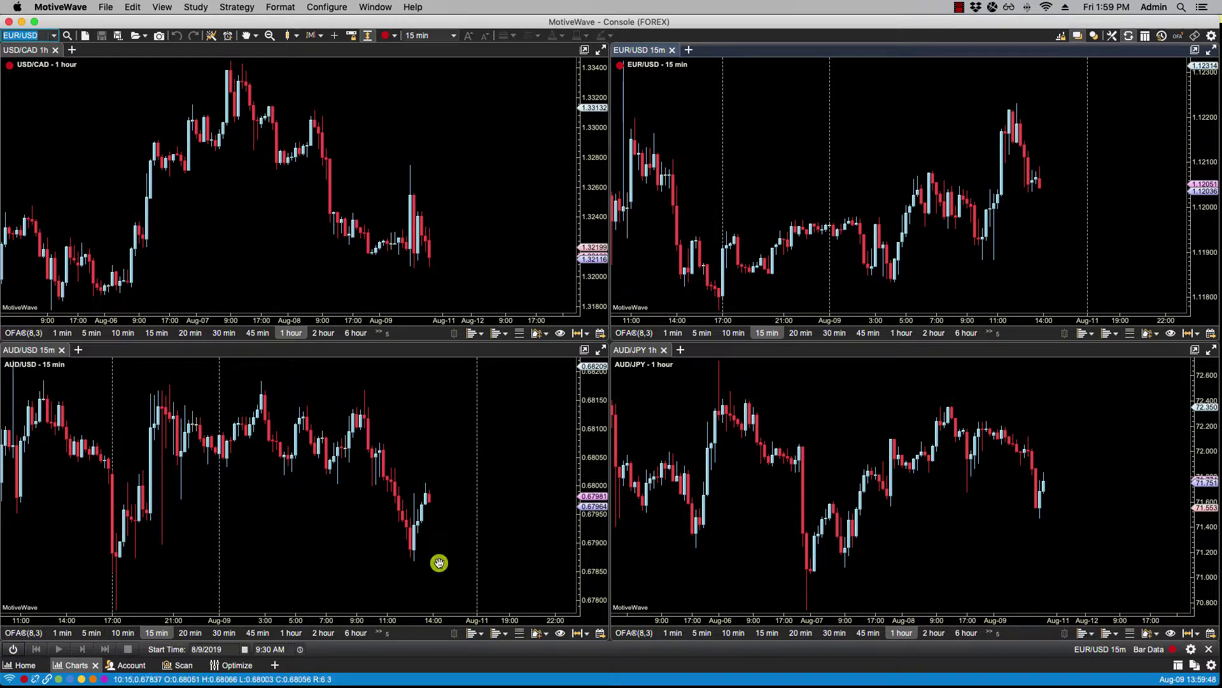
- Reopen Replay Settings, switch Replay Link to Page, and apply with Update
left_click(1190, 649)
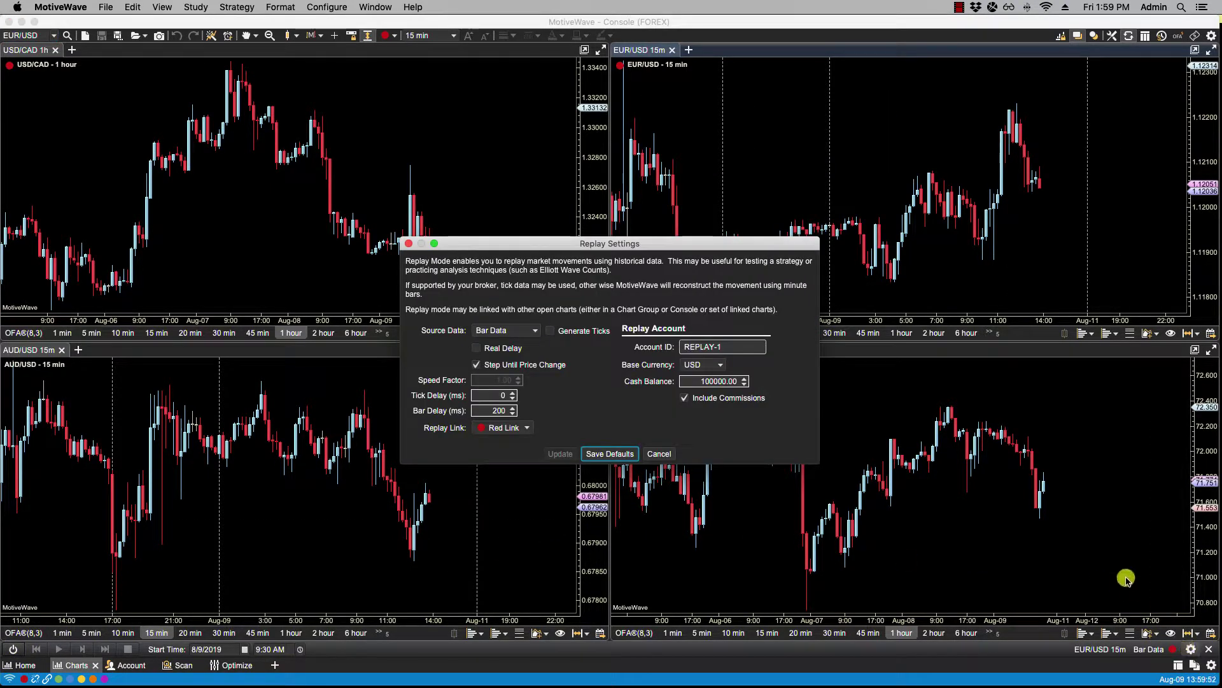
left_click(505, 427)
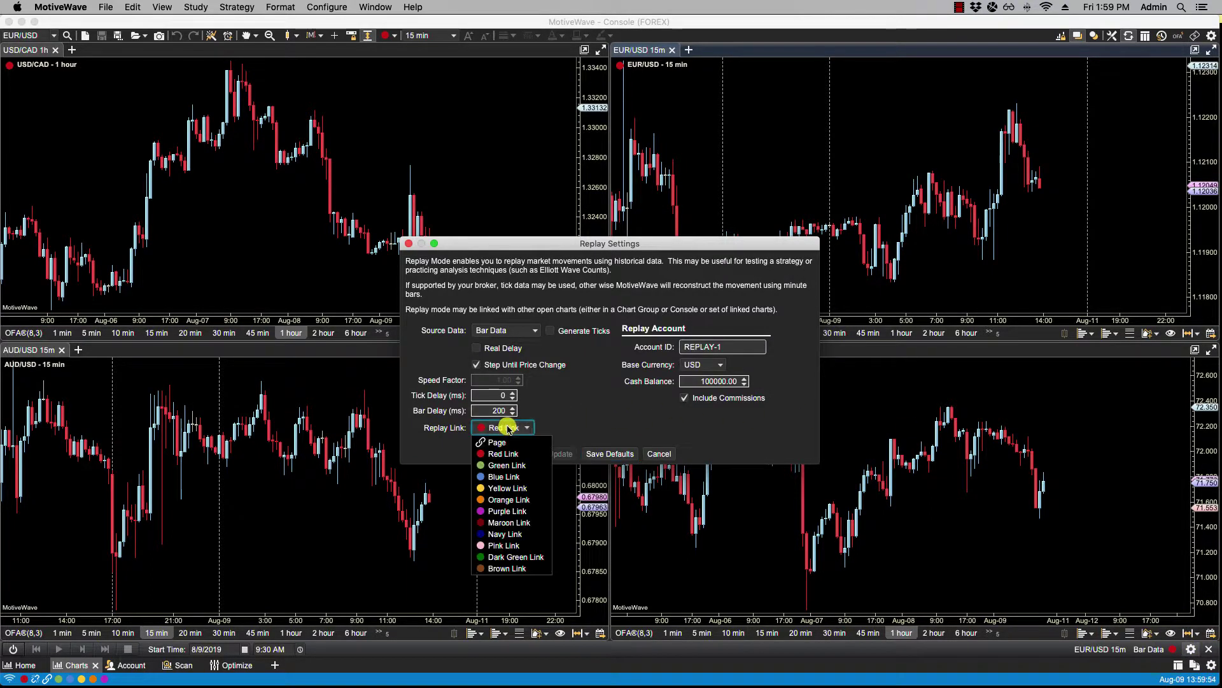
left_click(505, 442)
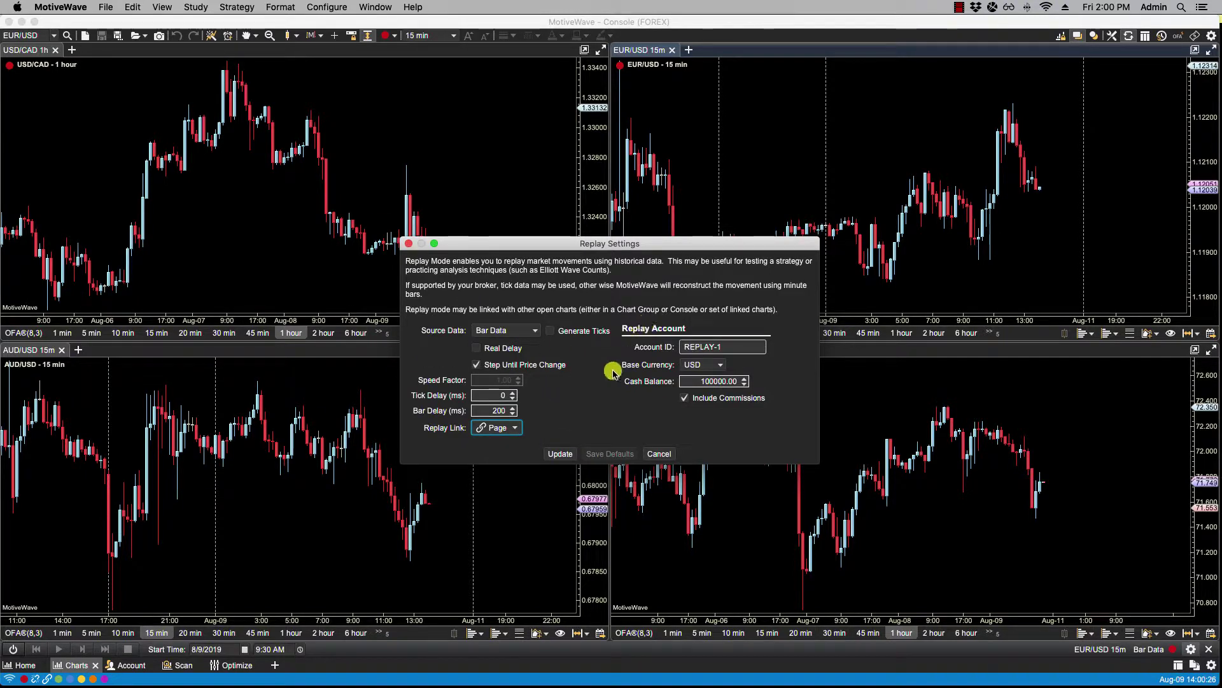
left_click(561, 454)
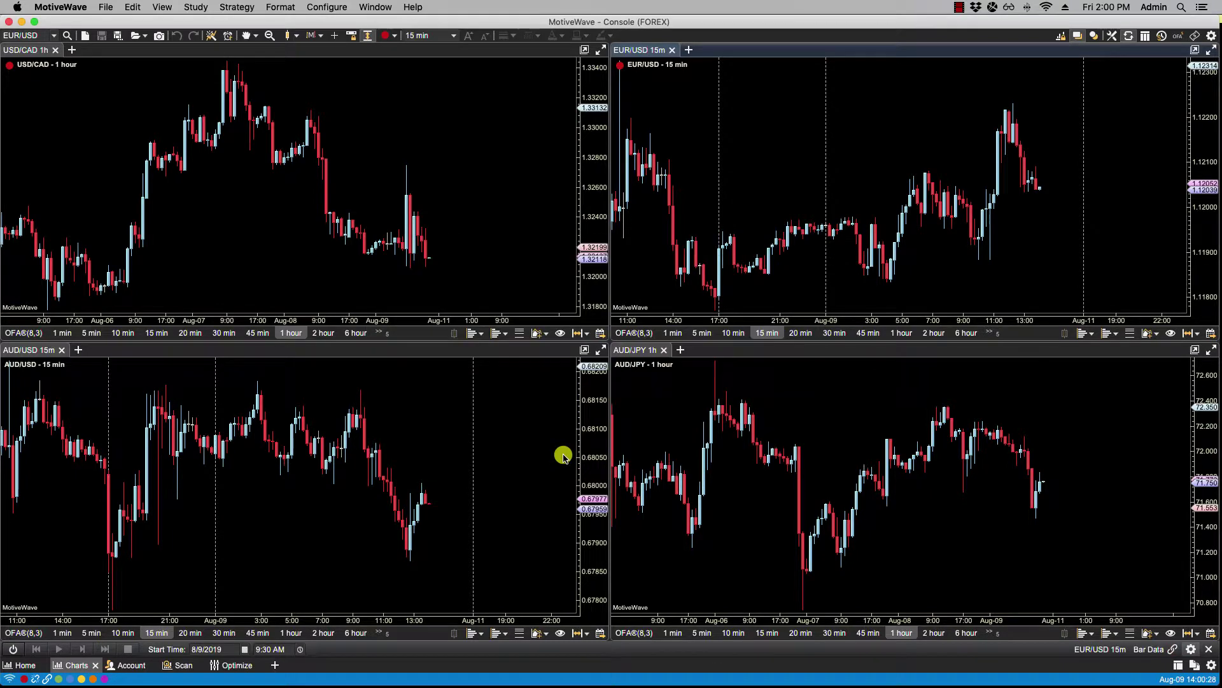
- Start the Page-linked replay on all four charts and step it forward one bar
left_click(12, 649)
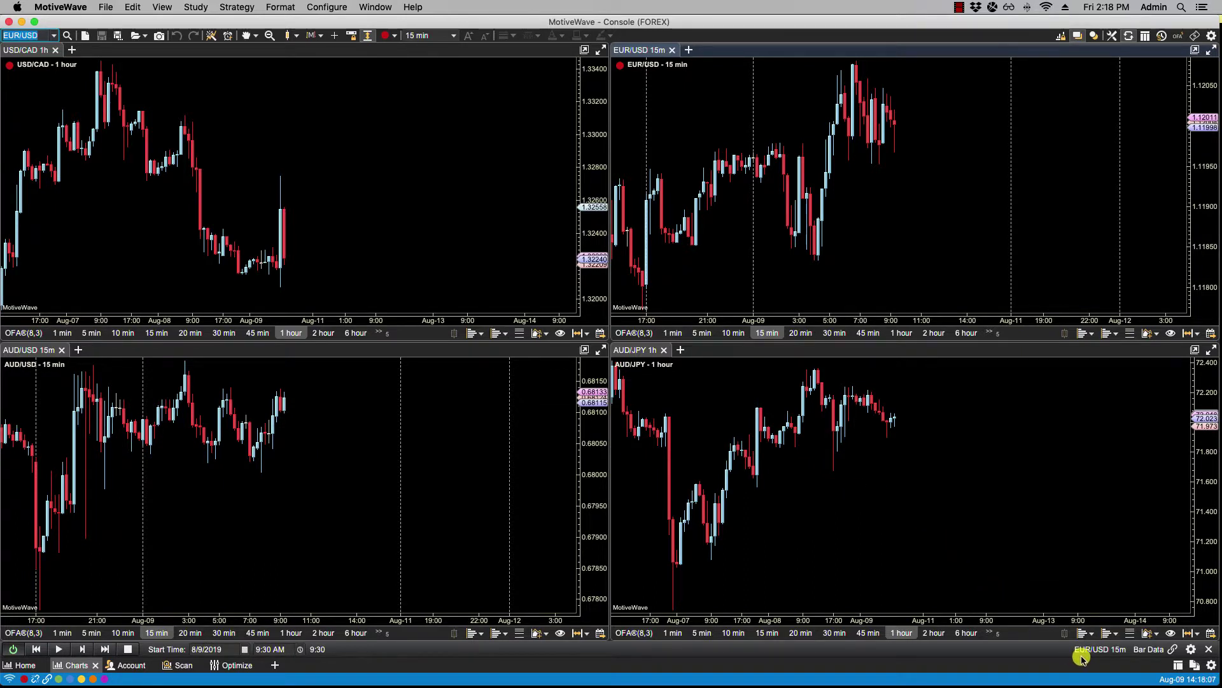
left_click(58, 650)
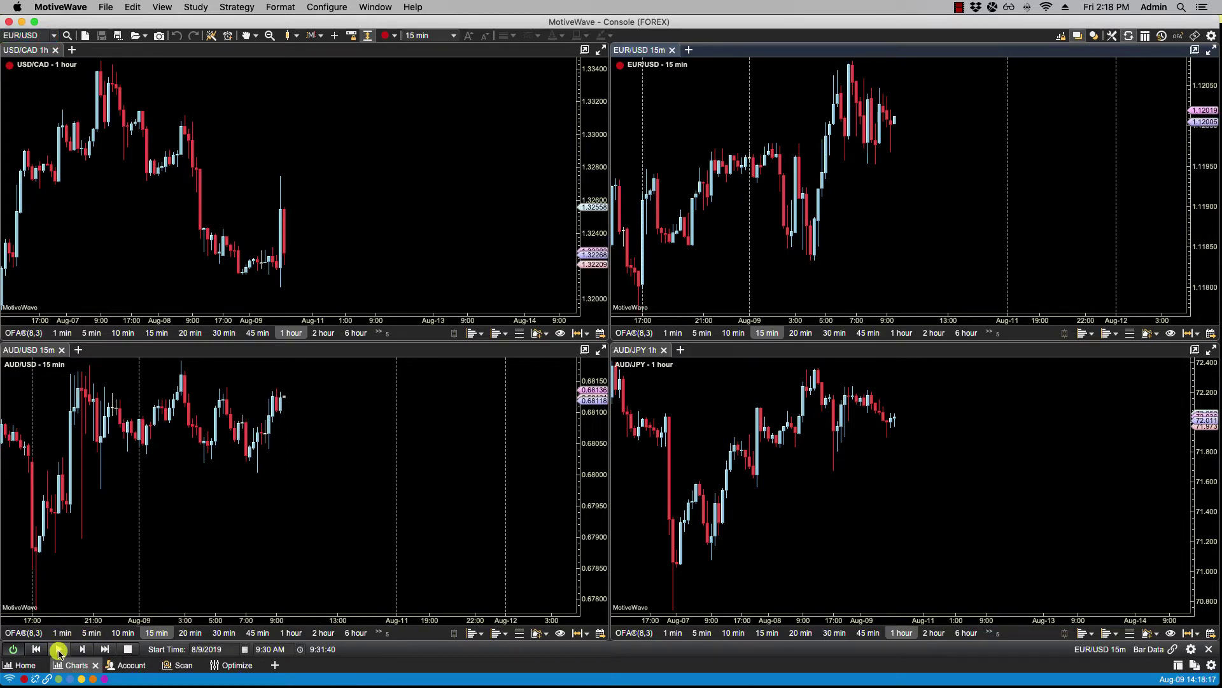